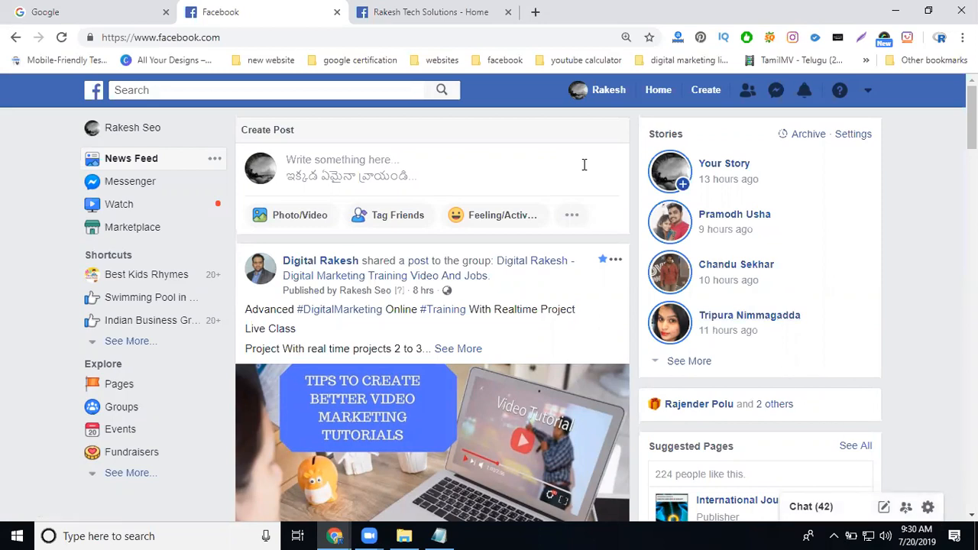
Step: Open the Advertise Your Business promotion options from the post composer of the Rakesh Tech Solutions page
click(429, 15)
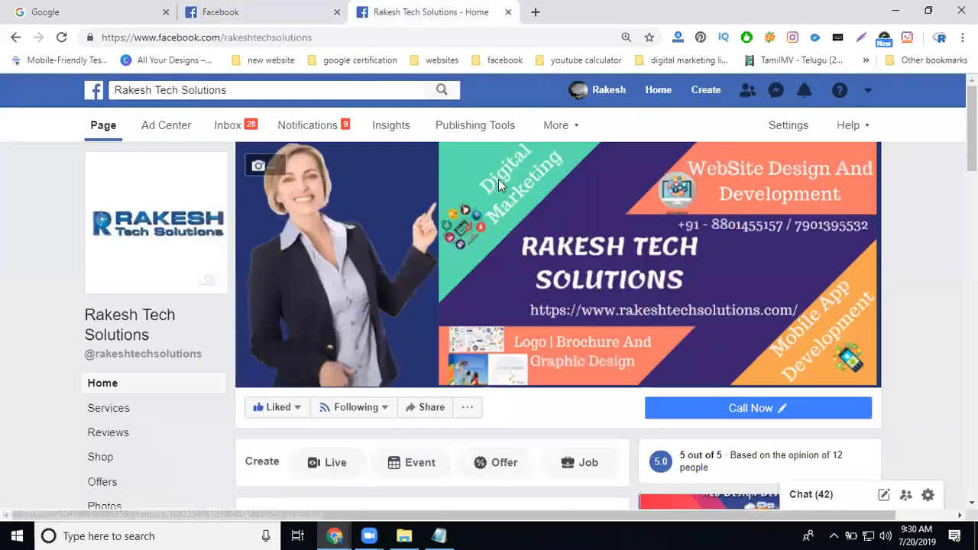
scroll(499, 213, down, 3)
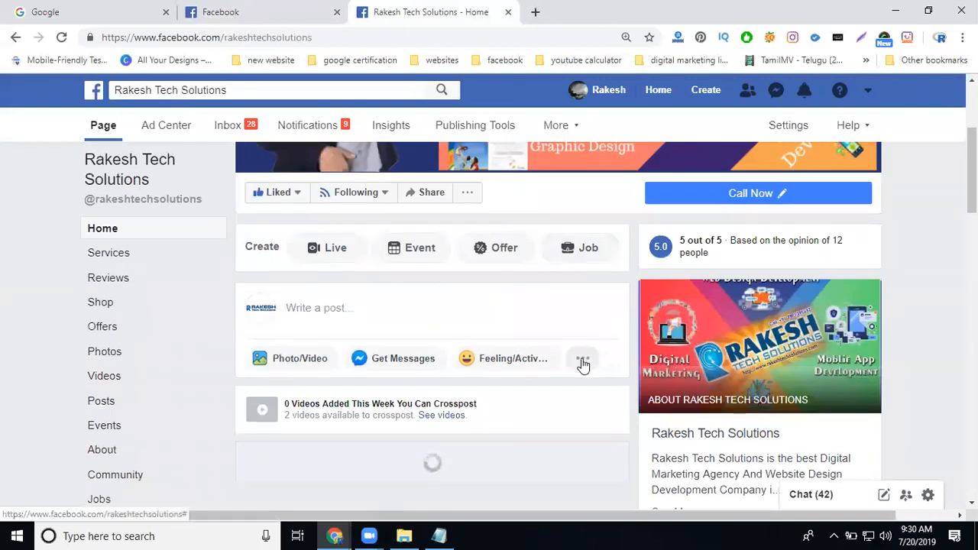
click(582, 364)
scroll(581, 364, down, 3)
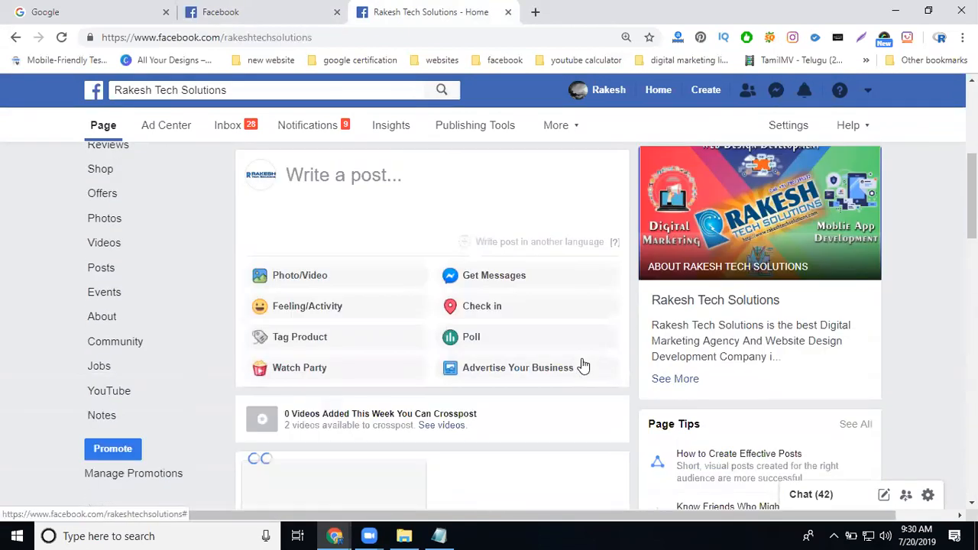
click(512, 218)
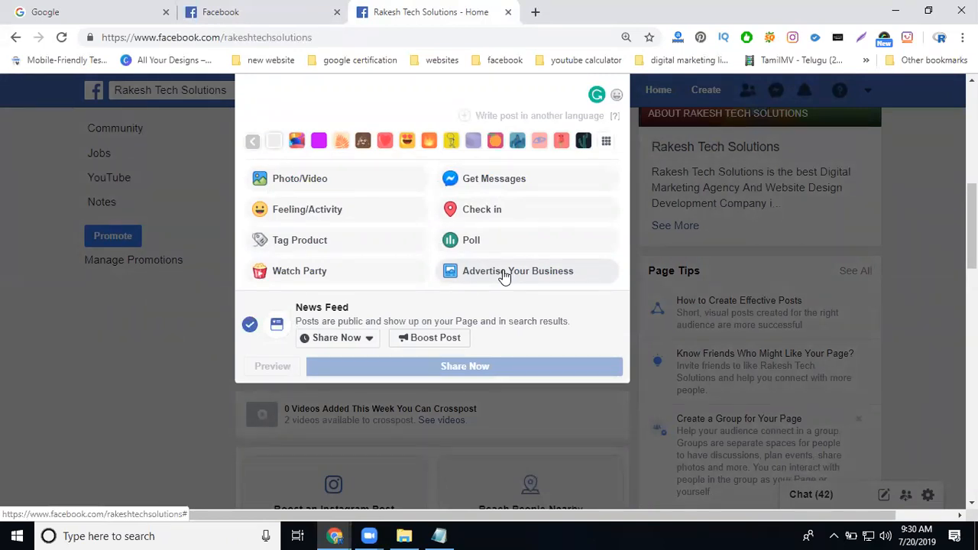
click(505, 272)
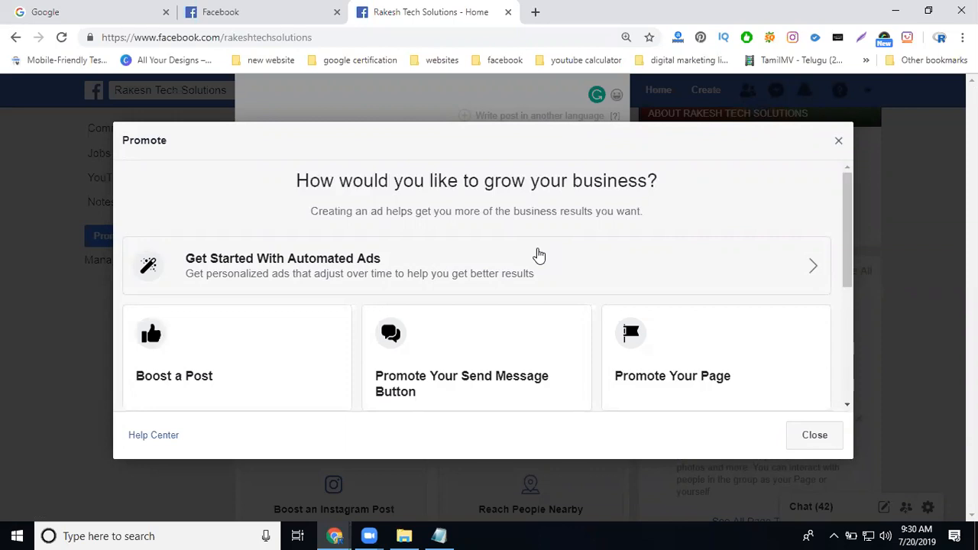
Step: Examine the available promotion goals, from Automated Ads and Boost a Post through Get More Leads
scroll(542, 251, down, 3)
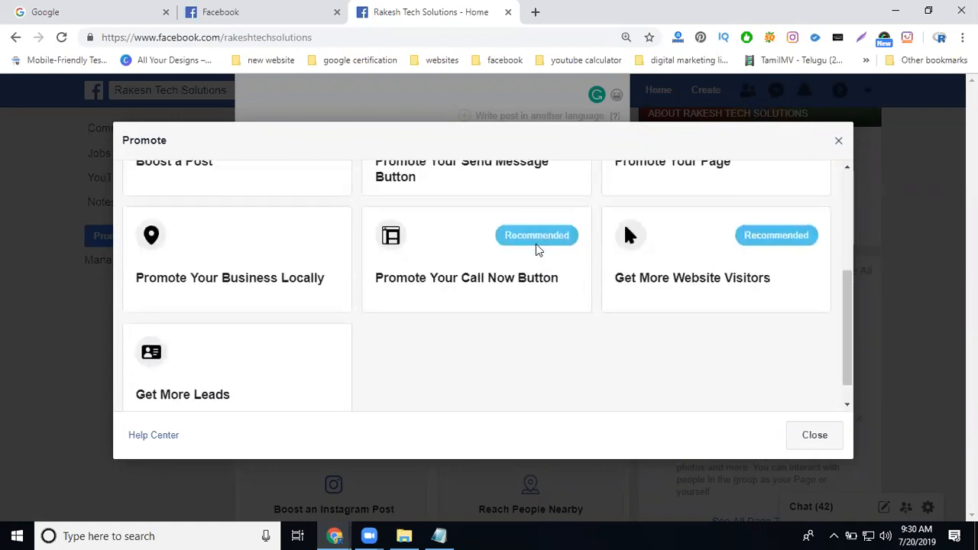
scroll(193, 202, up, 1)
scroll(194, 229, up, 1)
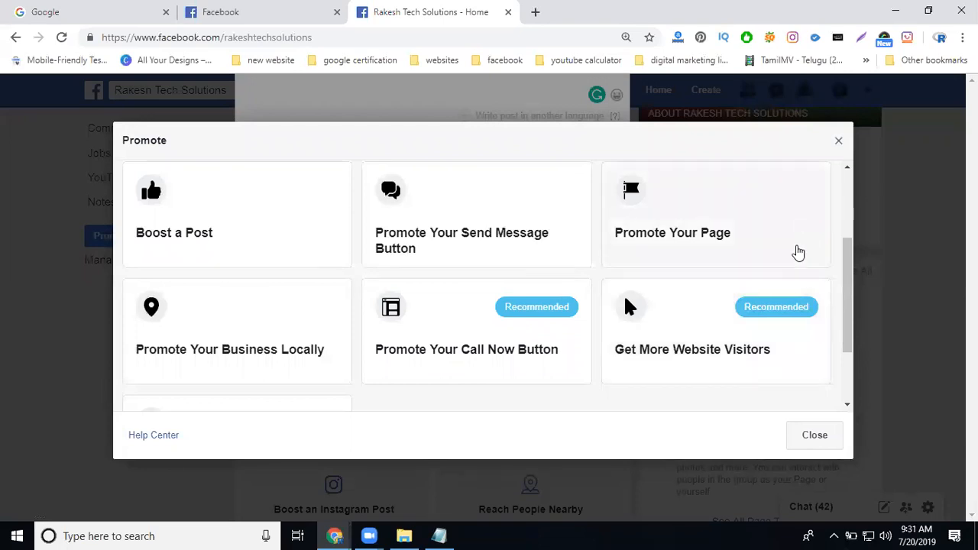
scroll(726, 257, down, 2)
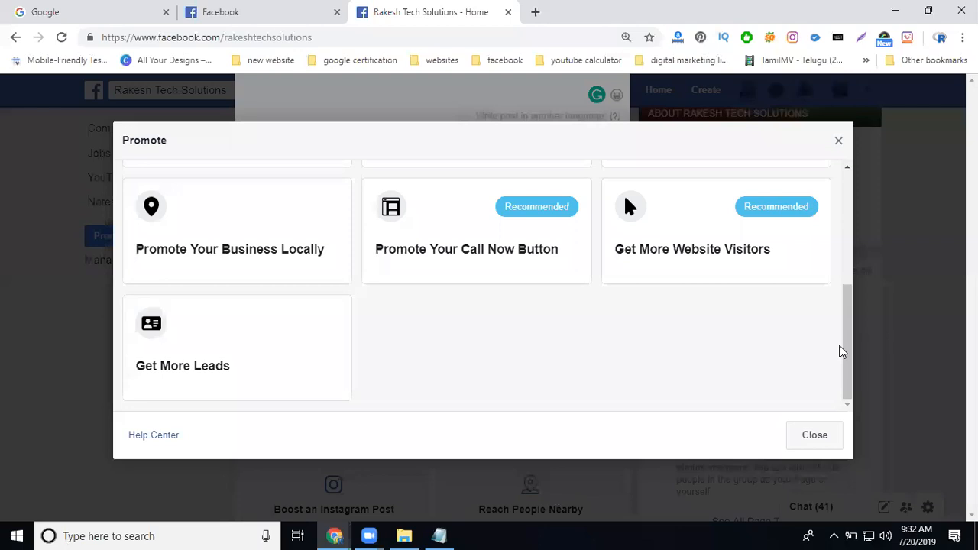
scroll(231, 328, up, 3)
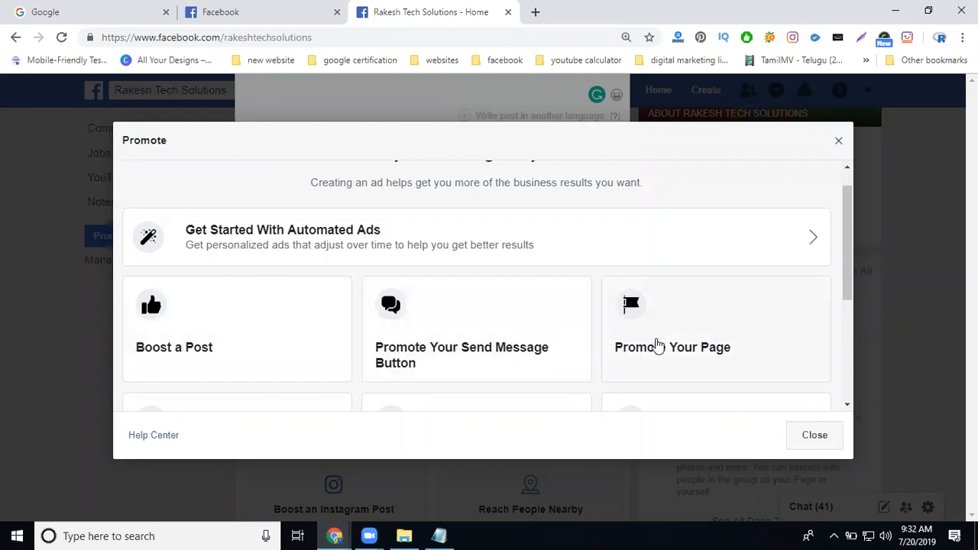
scroll(657, 345, down, 2)
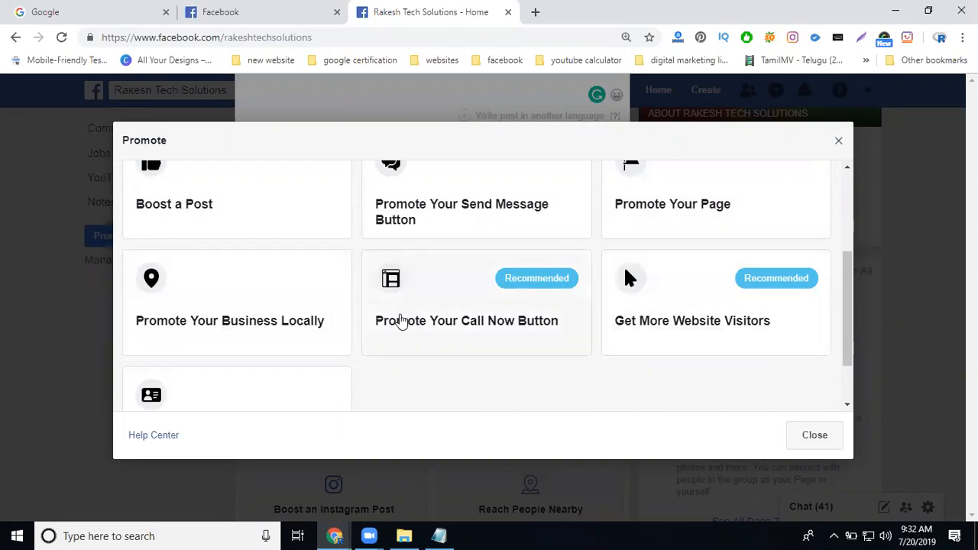
scroll(194, 355, down, 1)
scroll(194, 355, up, 5)
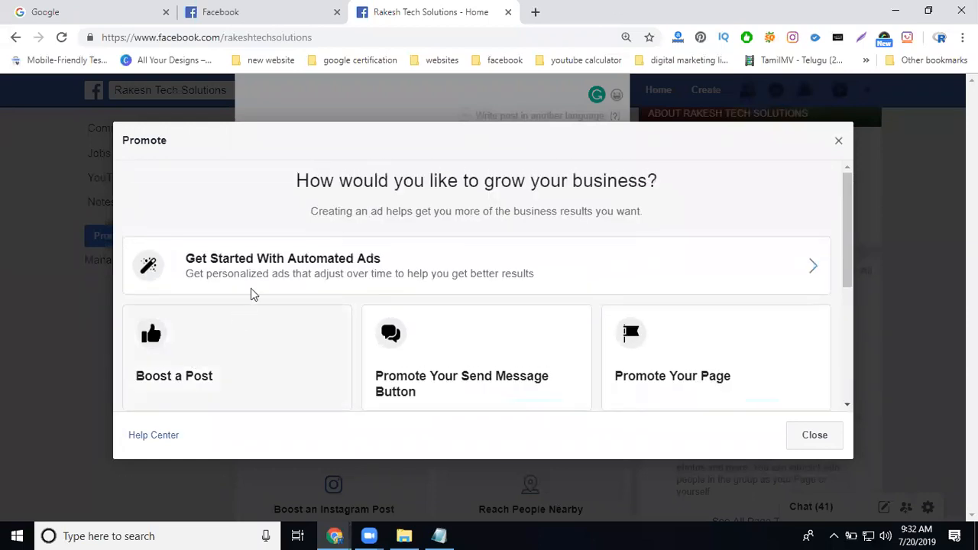
Step: Start an Automated Ads setup, accepting the preselected ad account and the business categories Education and Business Service
click(258, 274)
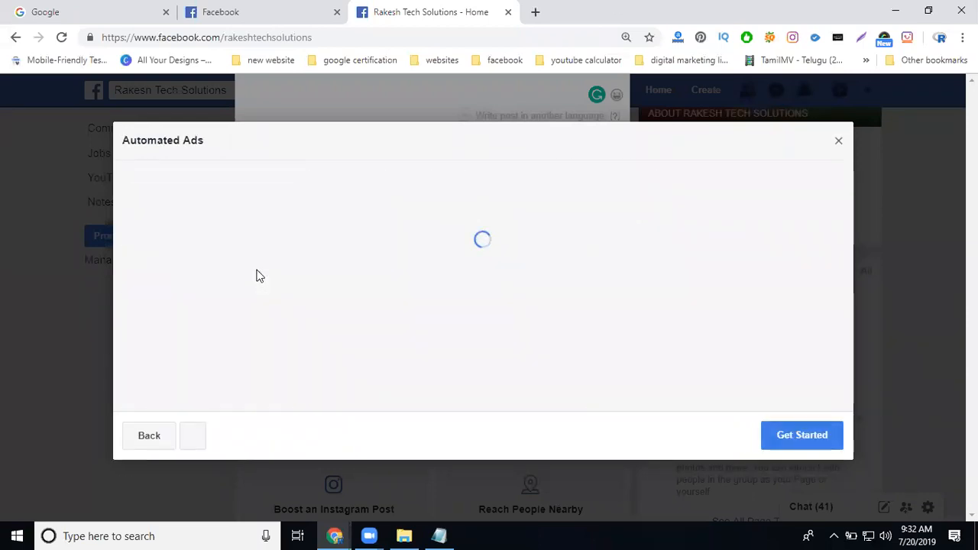
scroll(428, 278, down, 1)
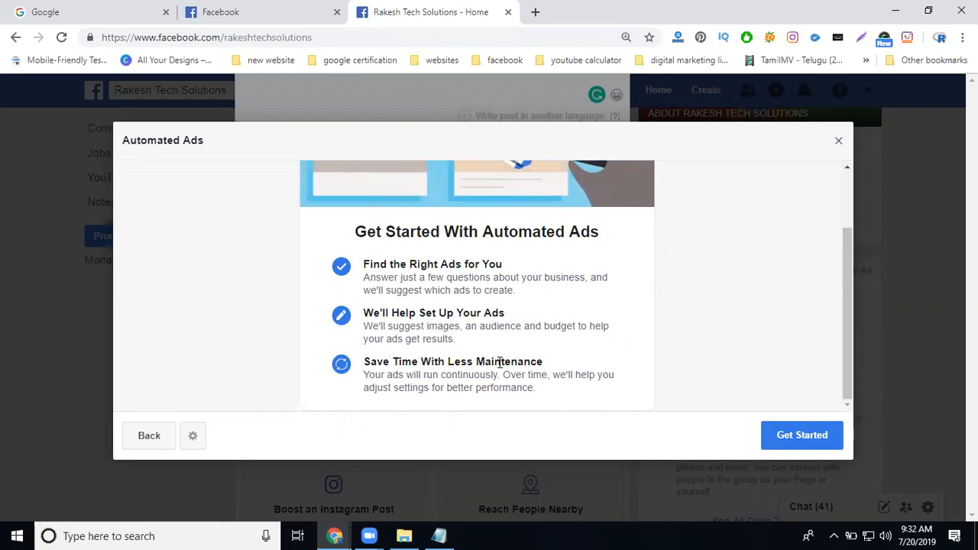
click(797, 447)
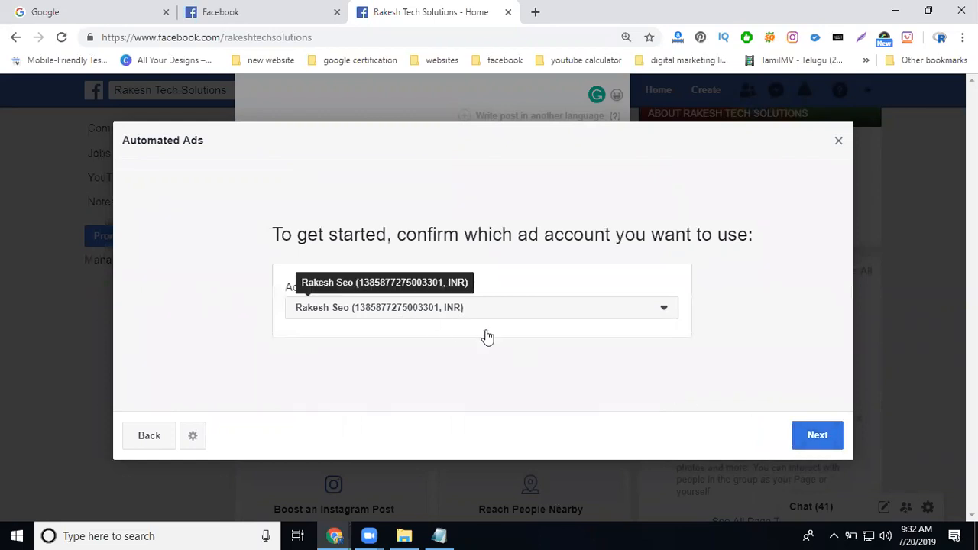
click(824, 438)
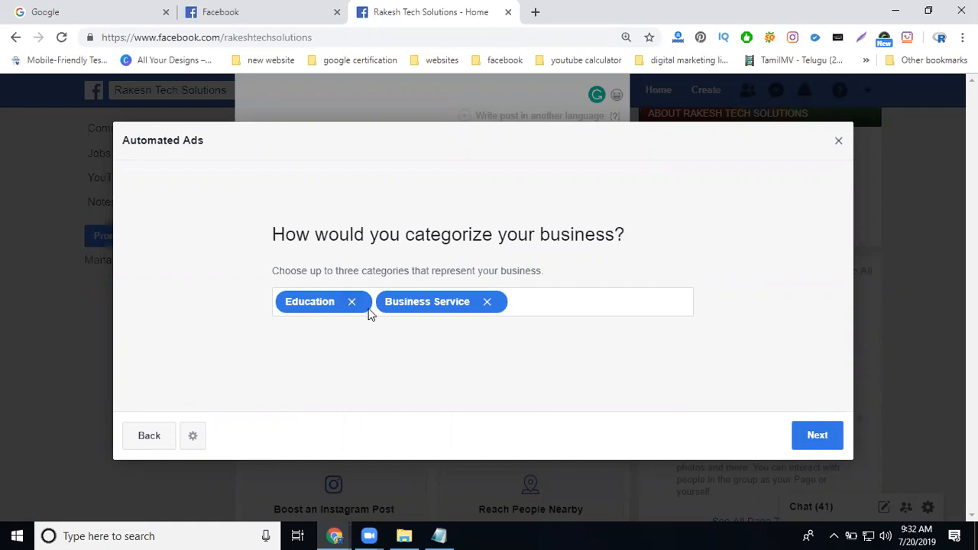
click(811, 435)
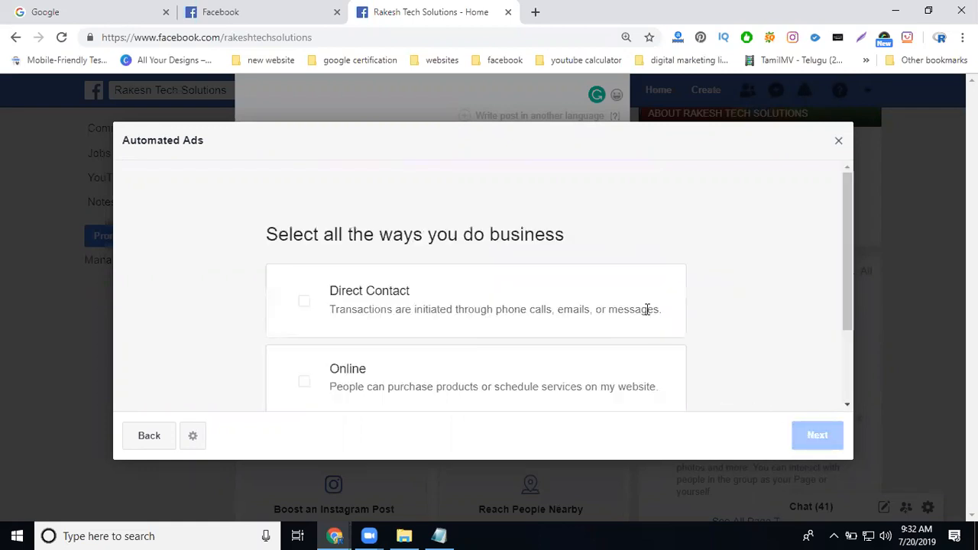
Step: Choose In-Person and Direct Contact as the ways of doing business and submit the answer
scroll(534, 275, down, 2)
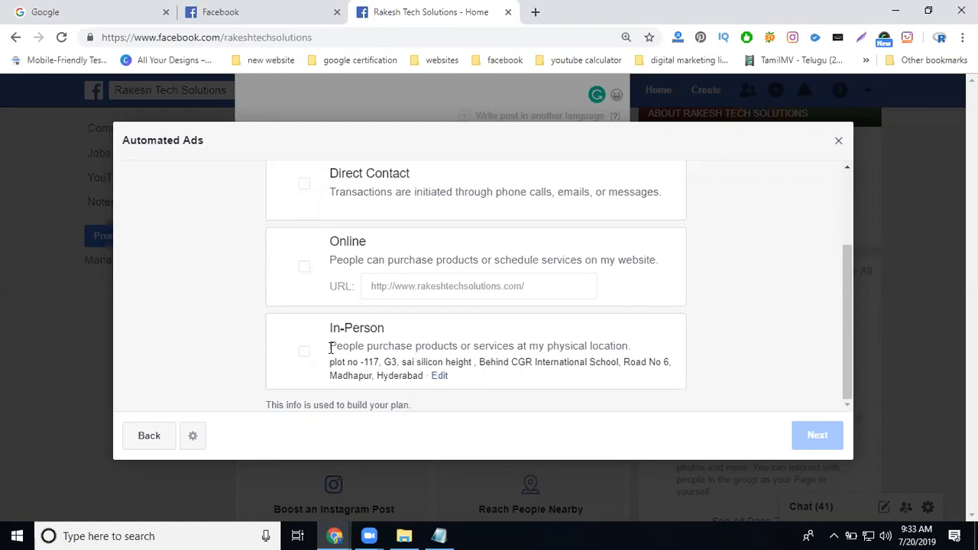
drag(328, 362, 426, 377)
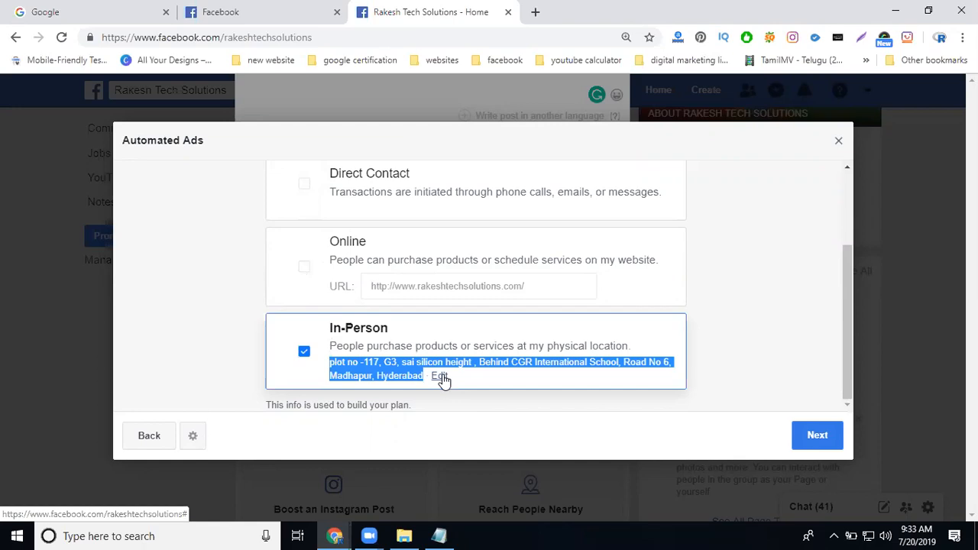
click(301, 187)
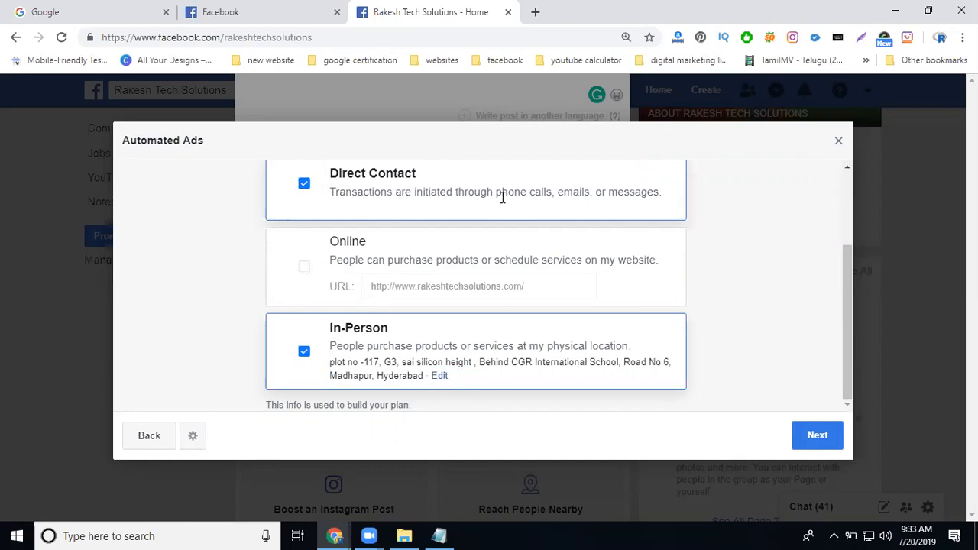
click(814, 435)
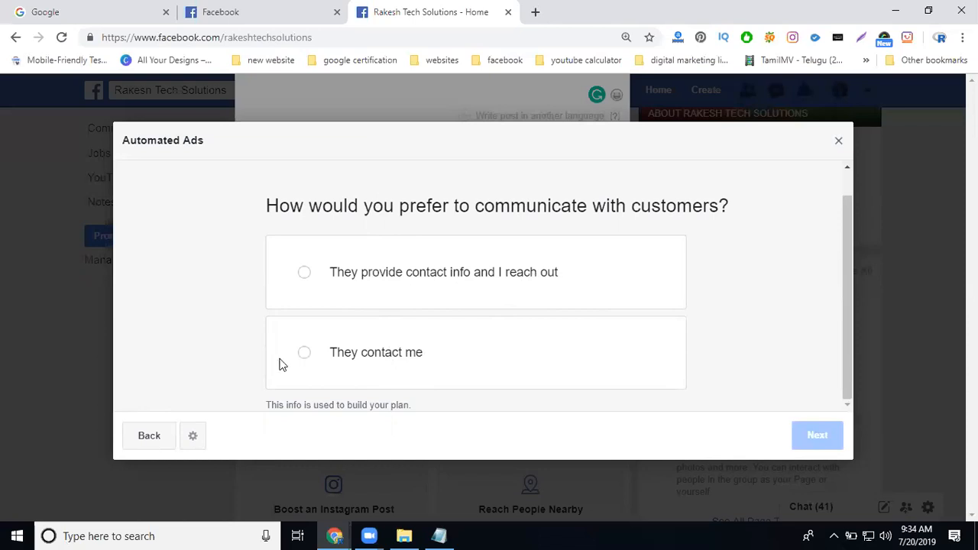
Step: Set customer communication to They contact me, with Call me as the best contact method
click(305, 354)
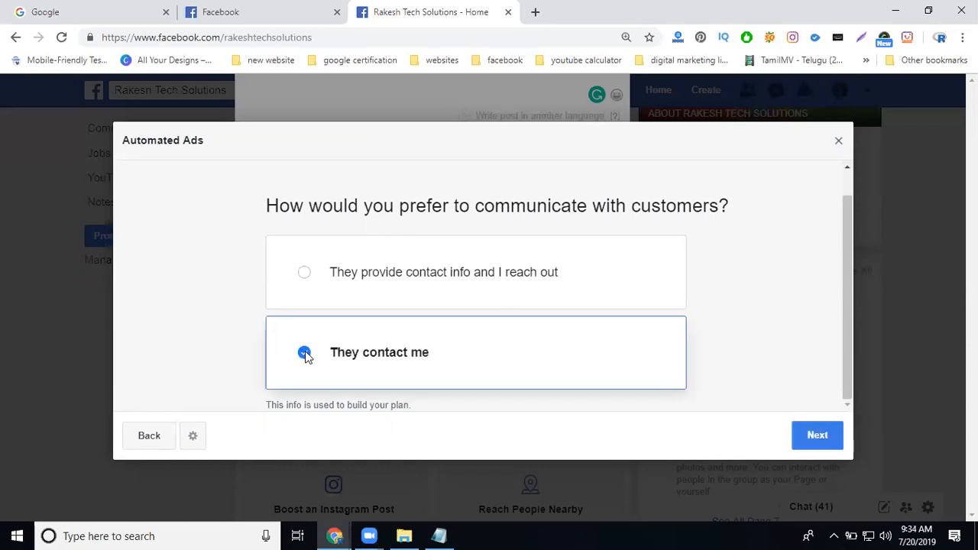
click(811, 433)
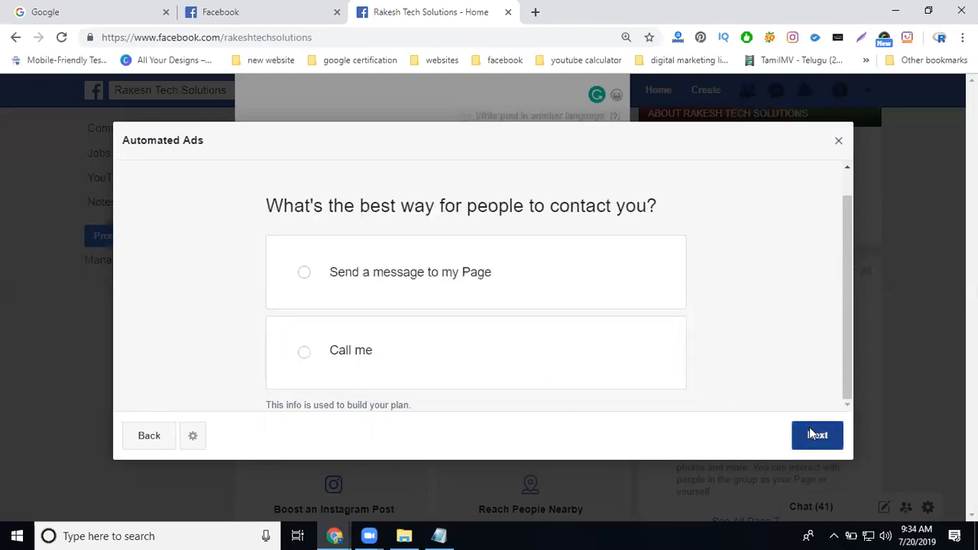
click(304, 352)
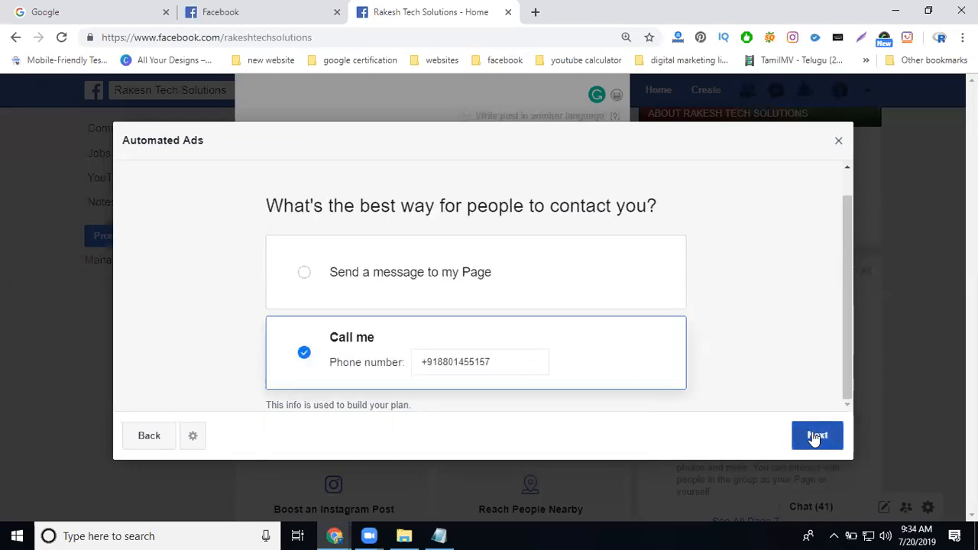
click(815, 435)
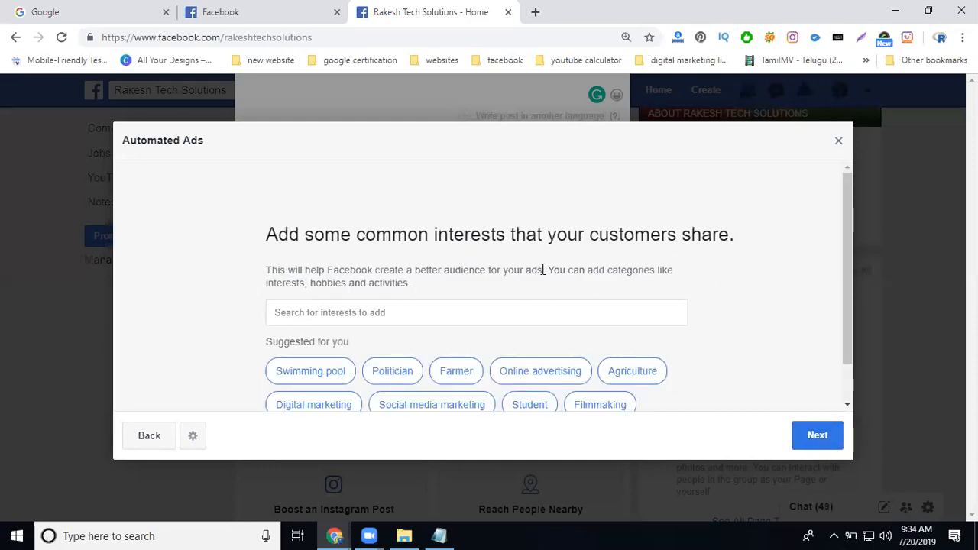
Step: Add interests Digital marketing, Web development, Social media marketing, Search engine marketing and Search engine optimization, and accept the recommended plan Promote Your Contact Info Locally
scroll(540, 270, down, 2)
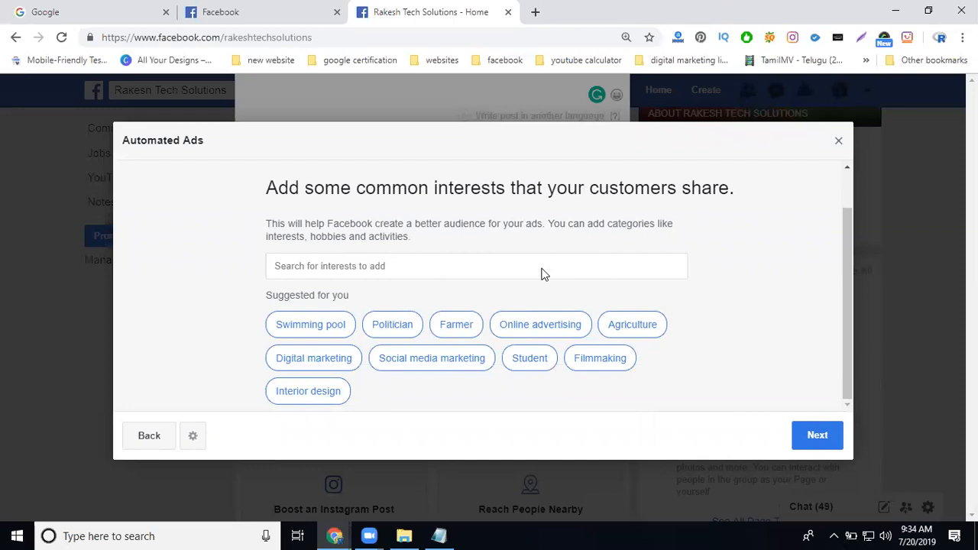
click(308, 358)
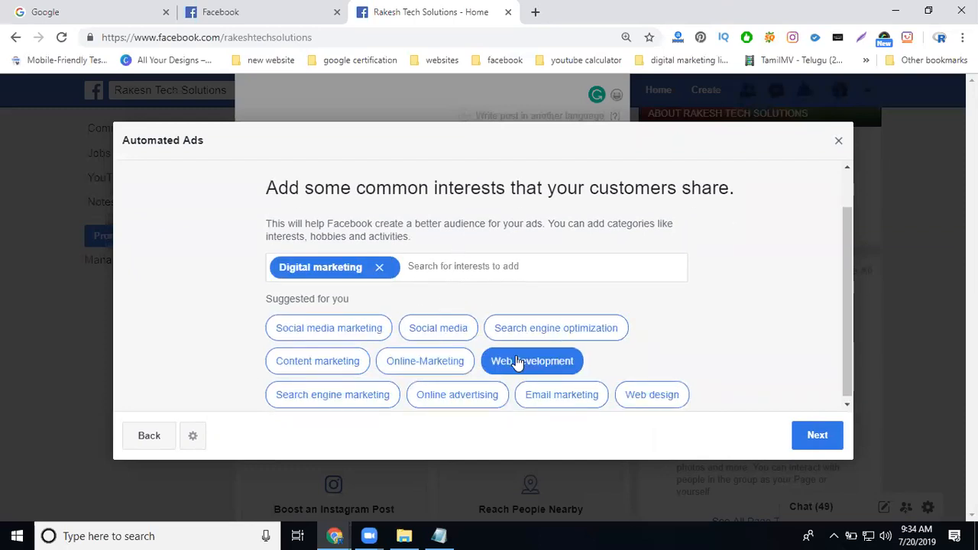
click(517, 362)
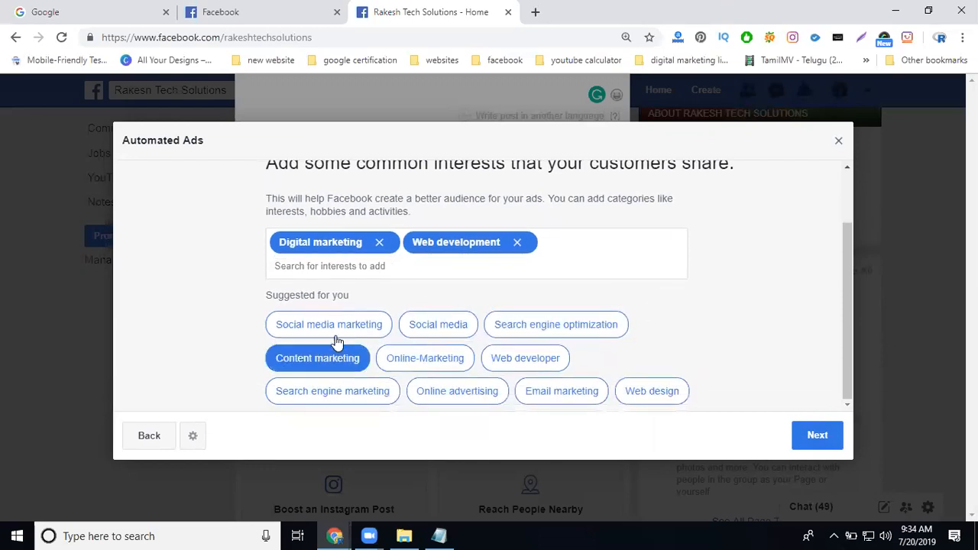
click(336, 327)
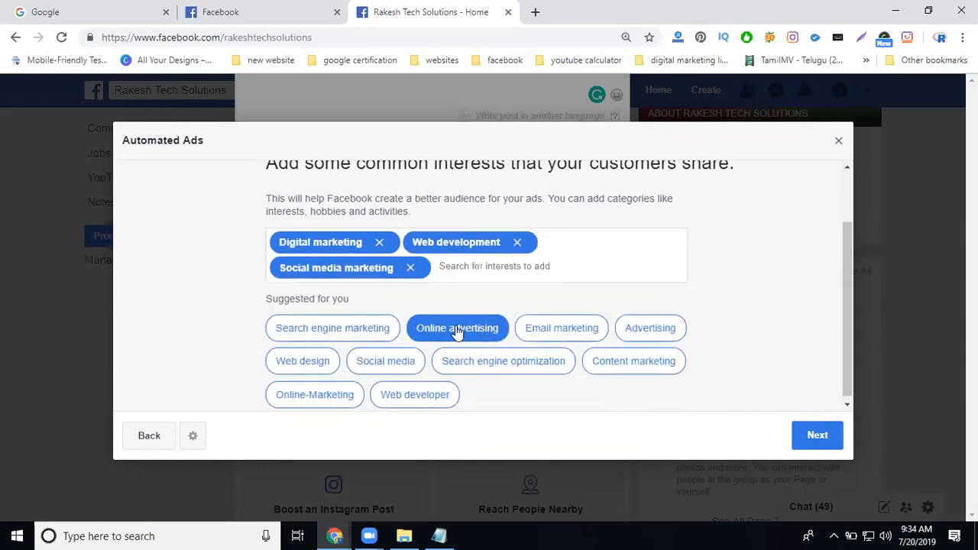
click(378, 328)
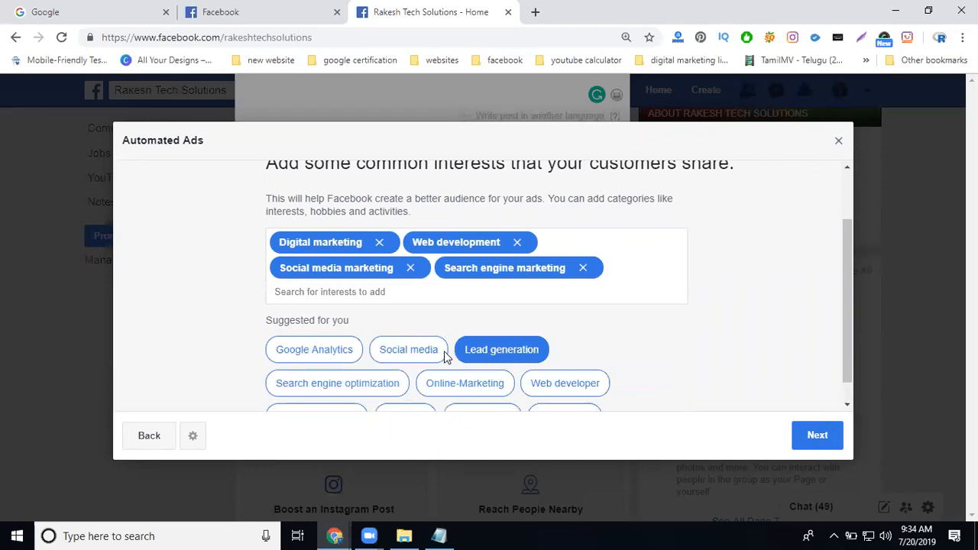
click(374, 383)
click(806, 432)
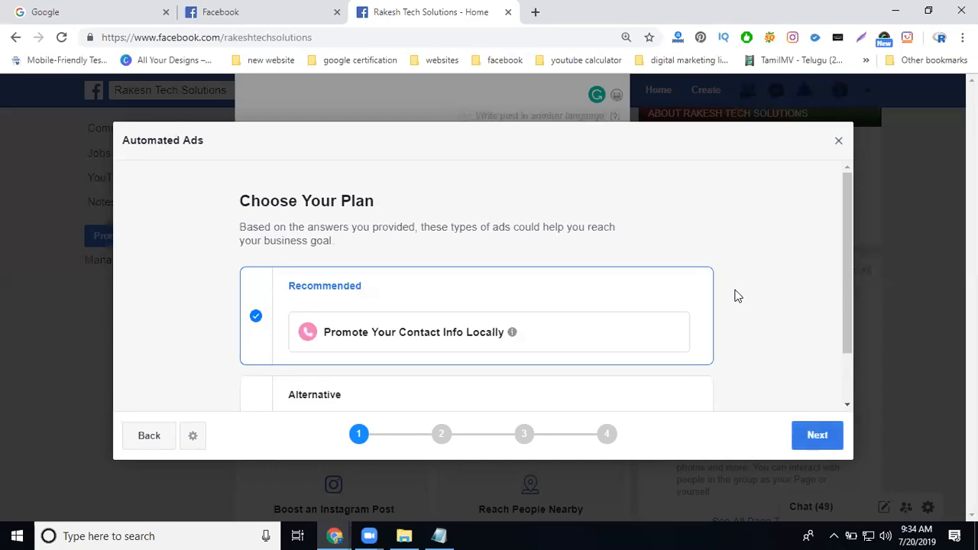
scroll(535, 283, down, 1)
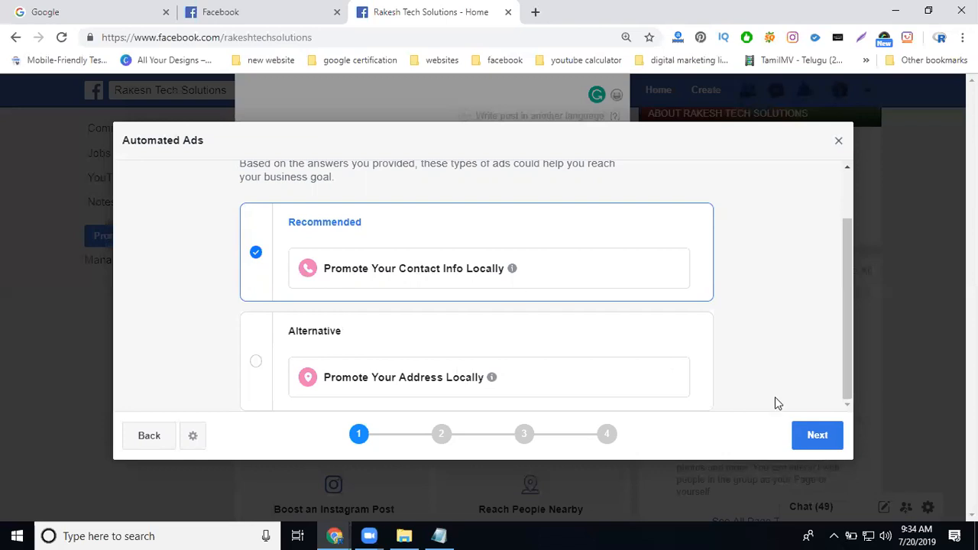
click(822, 441)
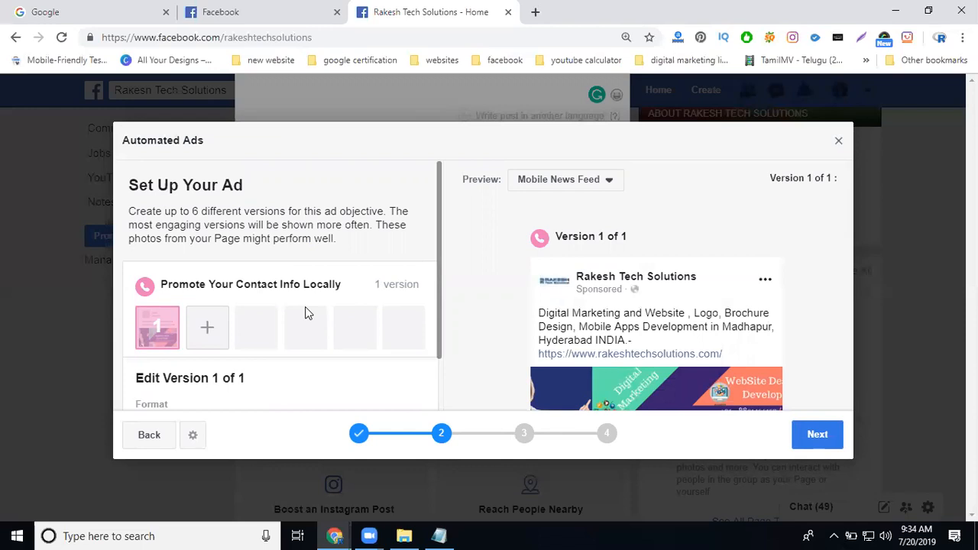
Step: Back out of the Automated Ads setup to the list of promotion goals
click(157, 441)
click(158, 442)
click(149, 436)
click(148, 436)
click(149, 436)
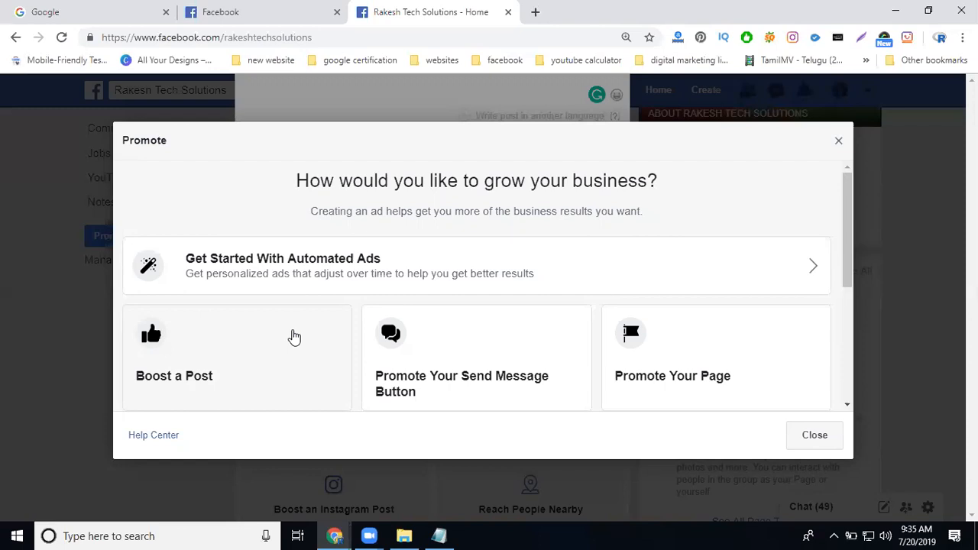
Step: Leave the promotion goals and switch to the already open Facebook news feed
scroll(277, 326, down, 3)
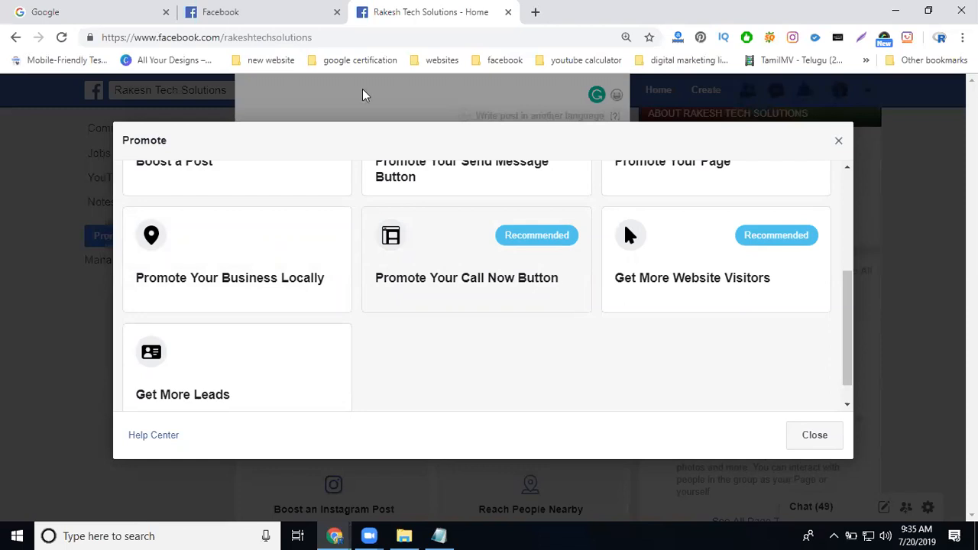
click(260, 10)
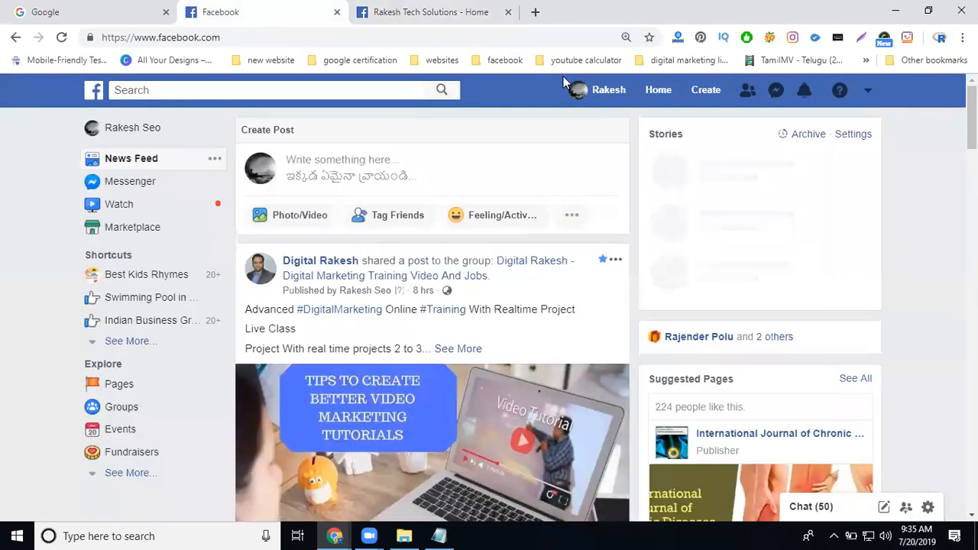
Step: Open the personal profile and review the Overview in its About section
click(600, 92)
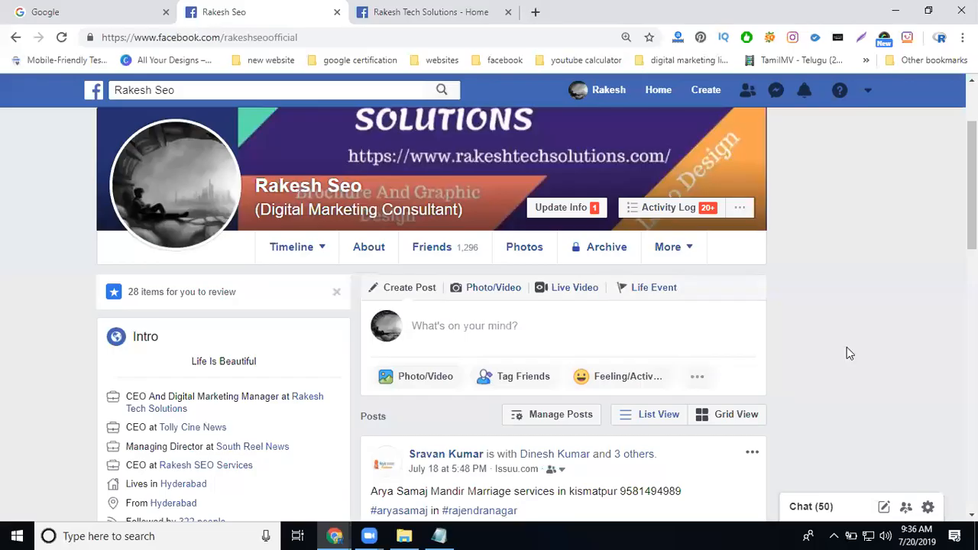
scroll(332, 264, down, 2)
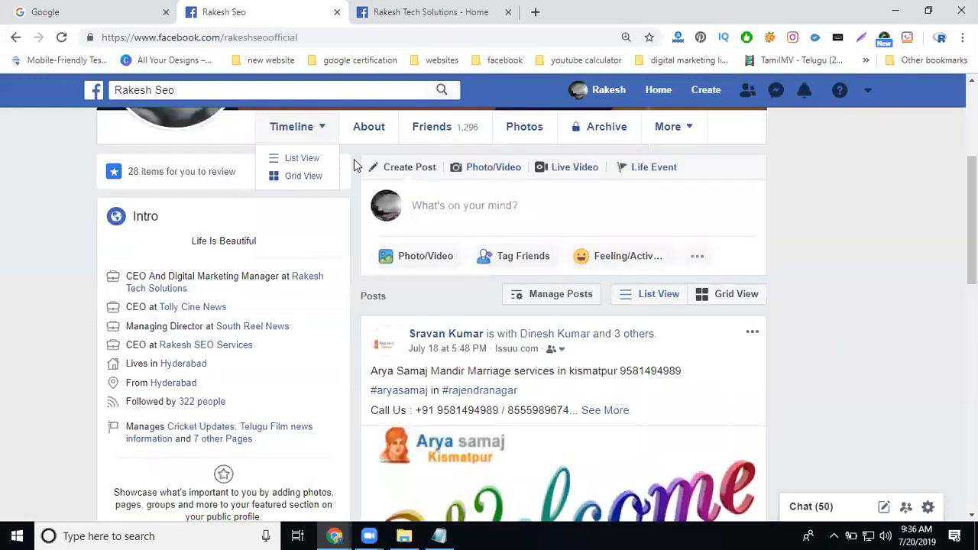
scroll(364, 161, down, 2)
scroll(364, 168, up, 3)
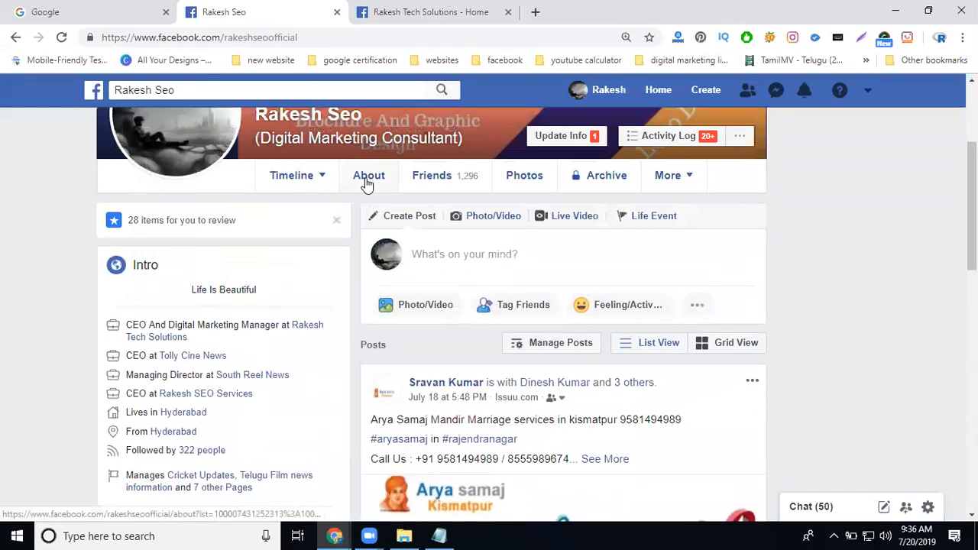
click(367, 183)
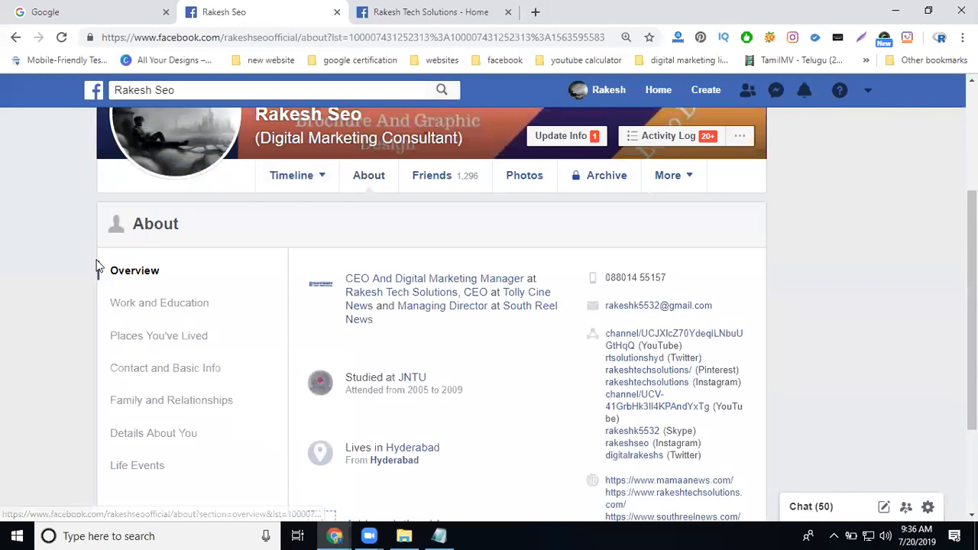
scroll(96, 267, down, 3)
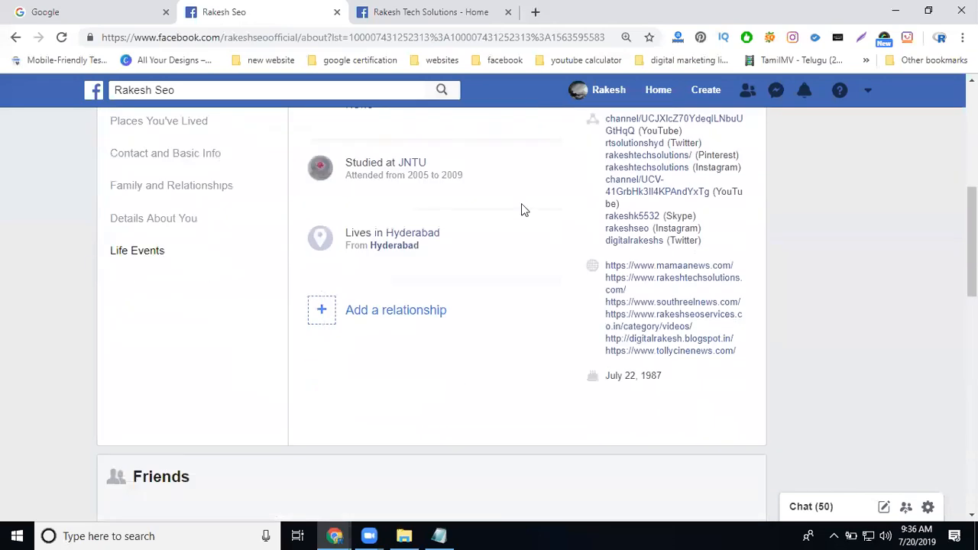
Step: Go to the Payments section of the personal account settings
click(870, 93)
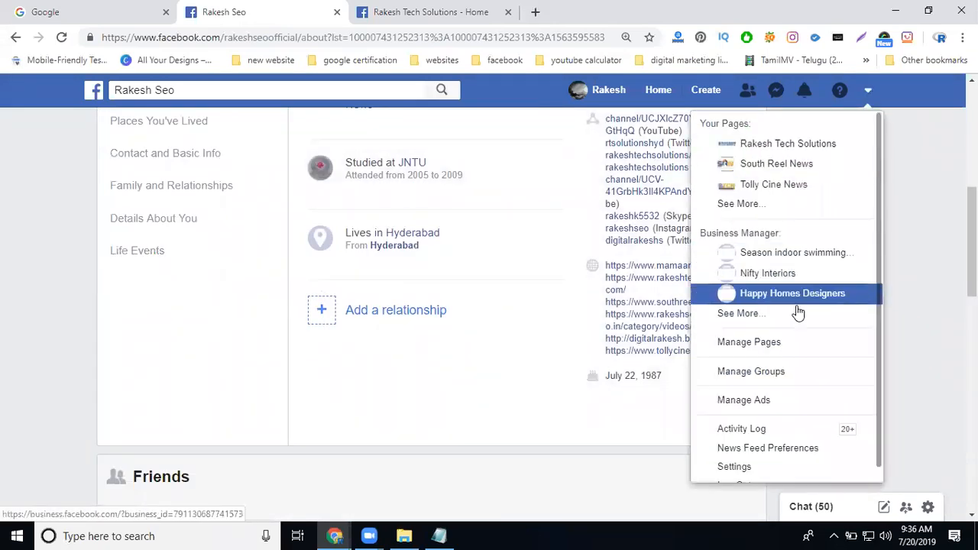
click(761, 465)
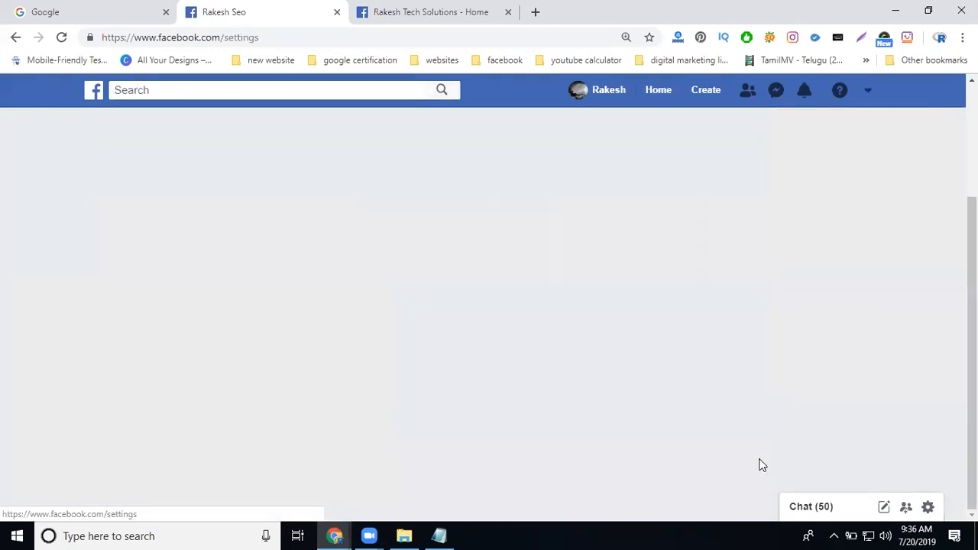
scroll(33, 291, down, 3)
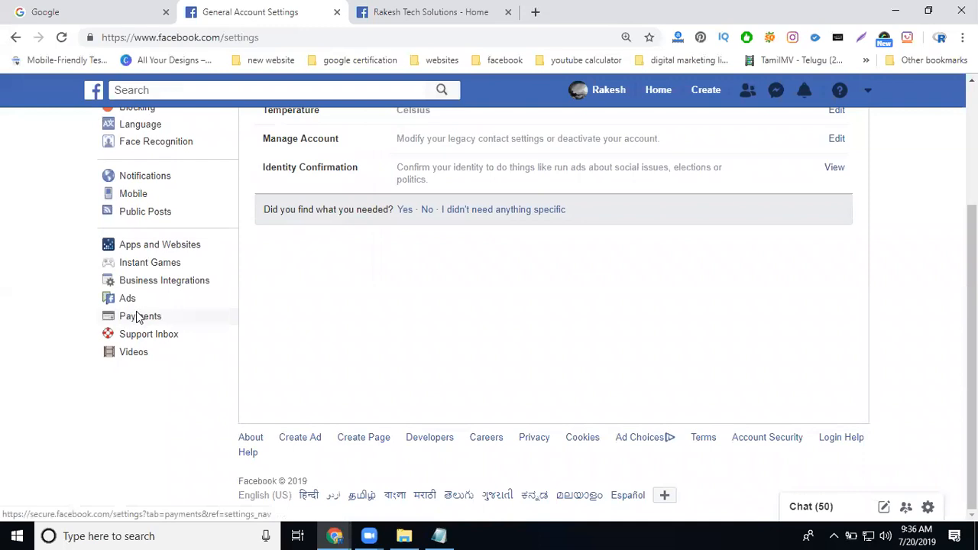
click(136, 316)
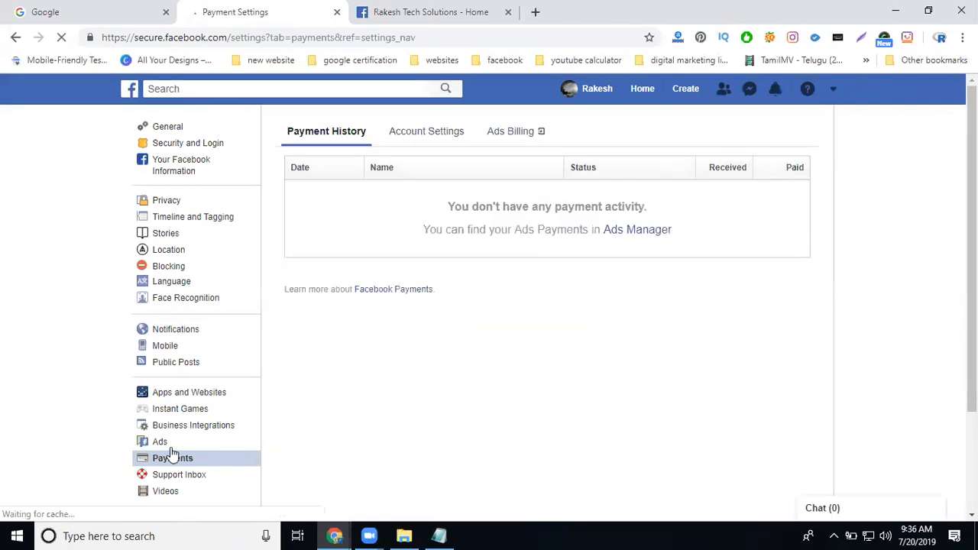
Step: Review the payment methods, shipping addresses, contact information and currency preference in the payments Account Settings
click(426, 134)
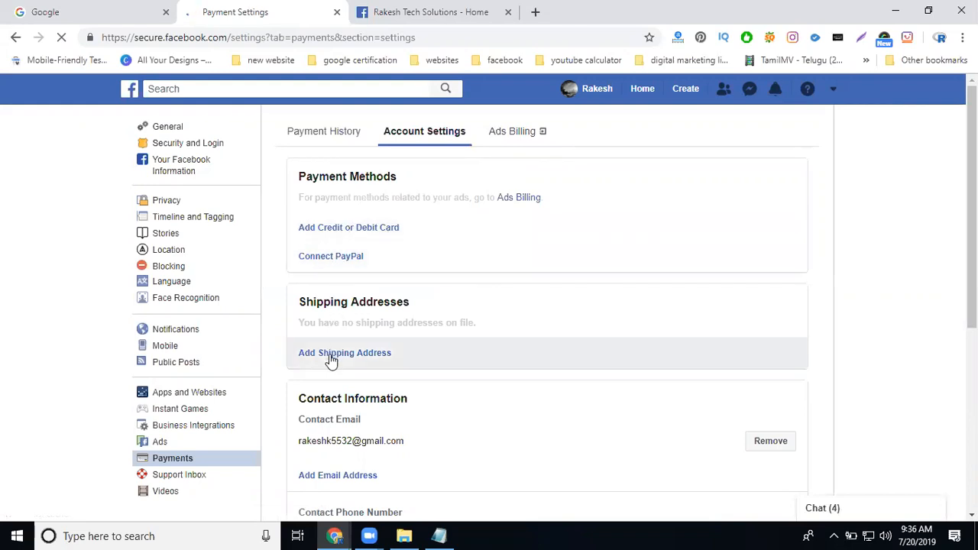
scroll(331, 357, down, 2)
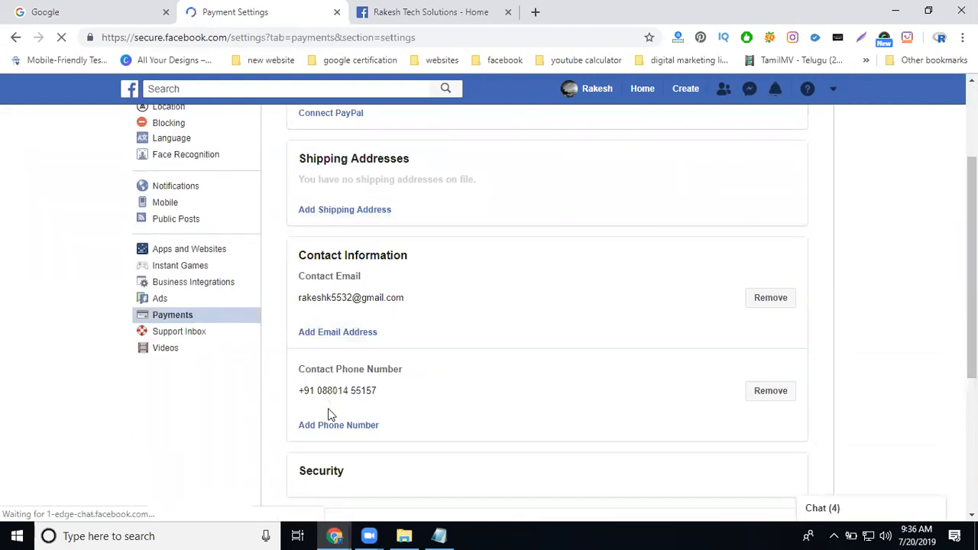
scroll(329, 412, down, 2)
scroll(412, 298, up, 3)
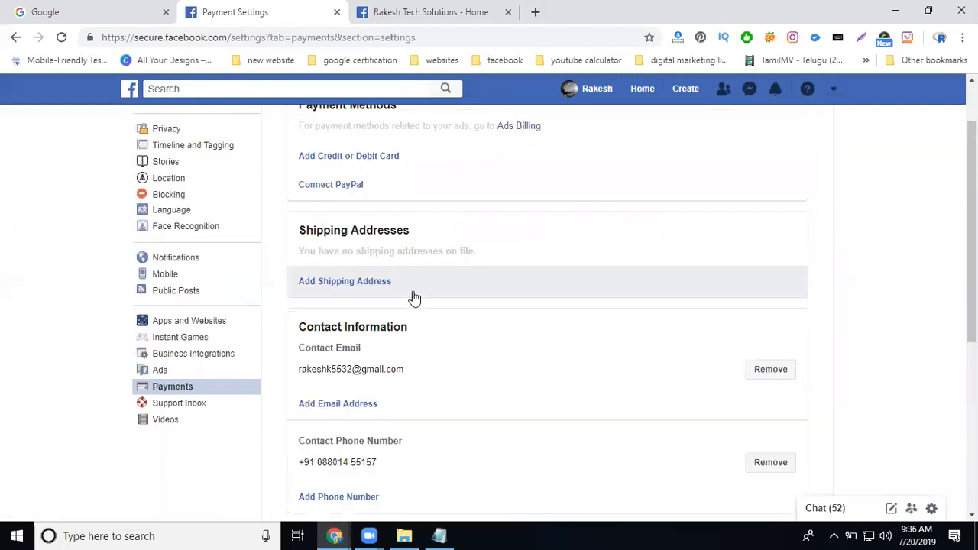
scroll(416, 302, down, 5)
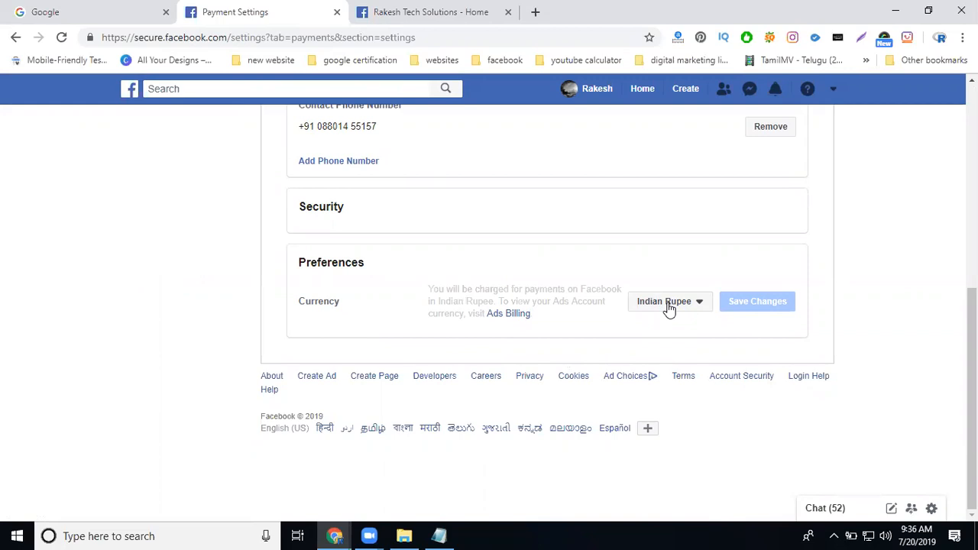
Step: Return to the Rakesh Tech Solutions page, close its Promote dialog and go back to the page header
click(415, 9)
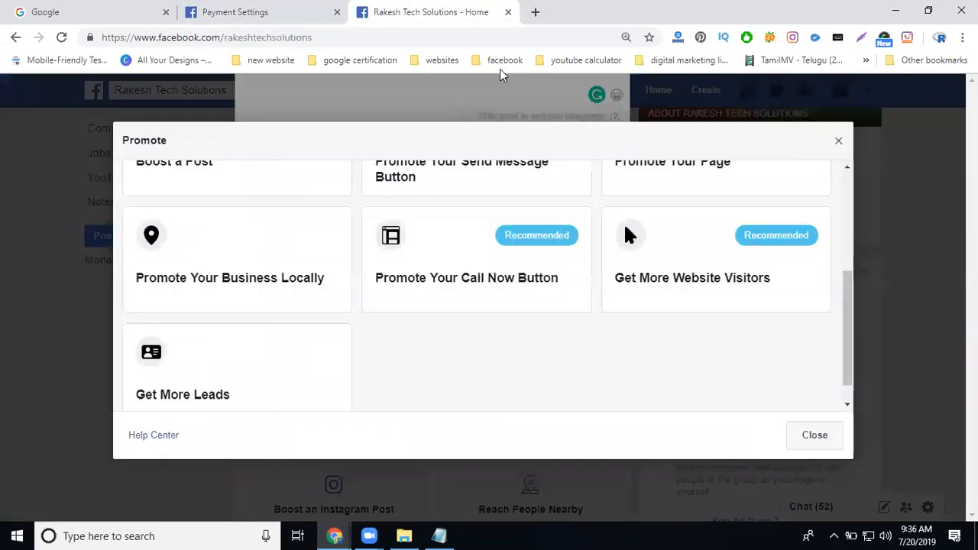
click(838, 141)
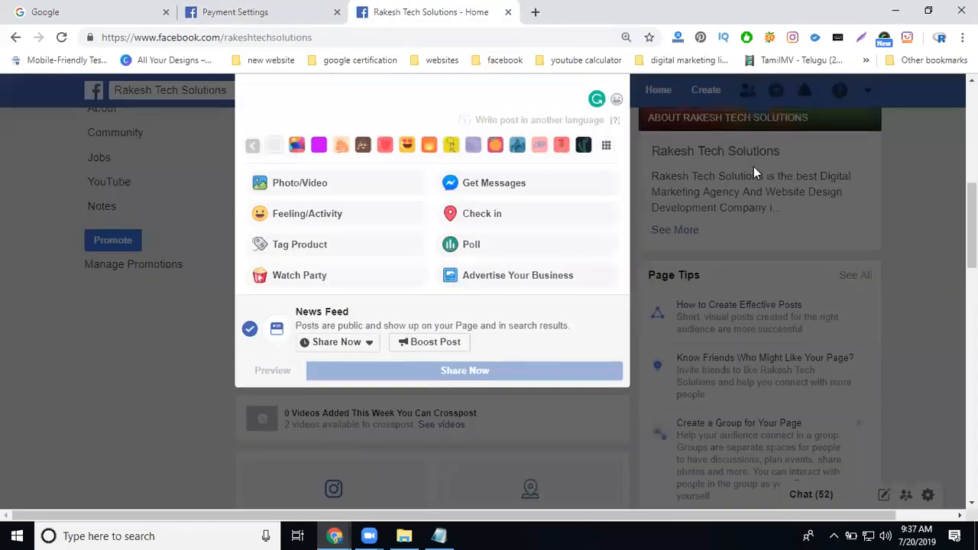
scroll(754, 166, up, 7)
scroll(788, 124, down, 7)
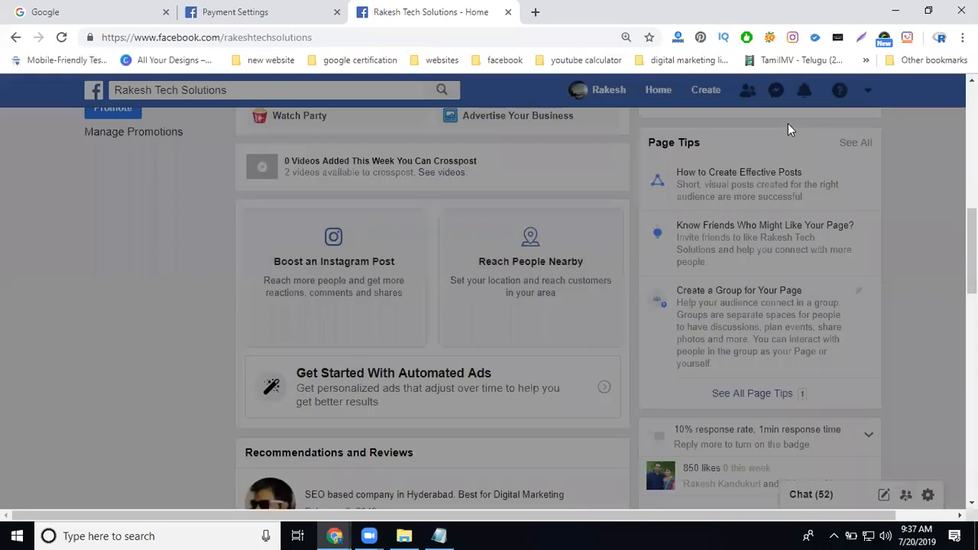
scroll(787, 125, up, 5)
scroll(787, 126, up, 2)
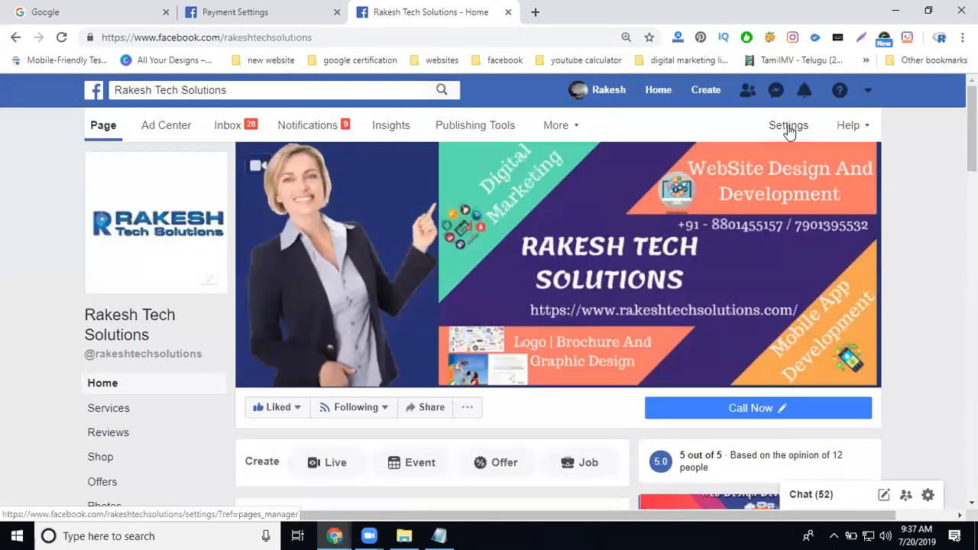
Step: Open the business page's settings and view the selected currency in its Payments section
click(787, 124)
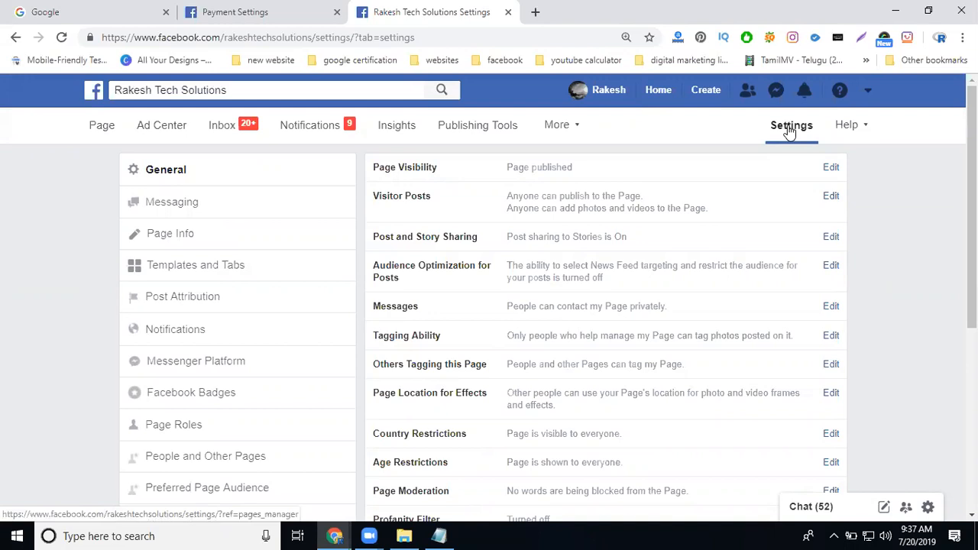
scroll(195, 317, down, 5)
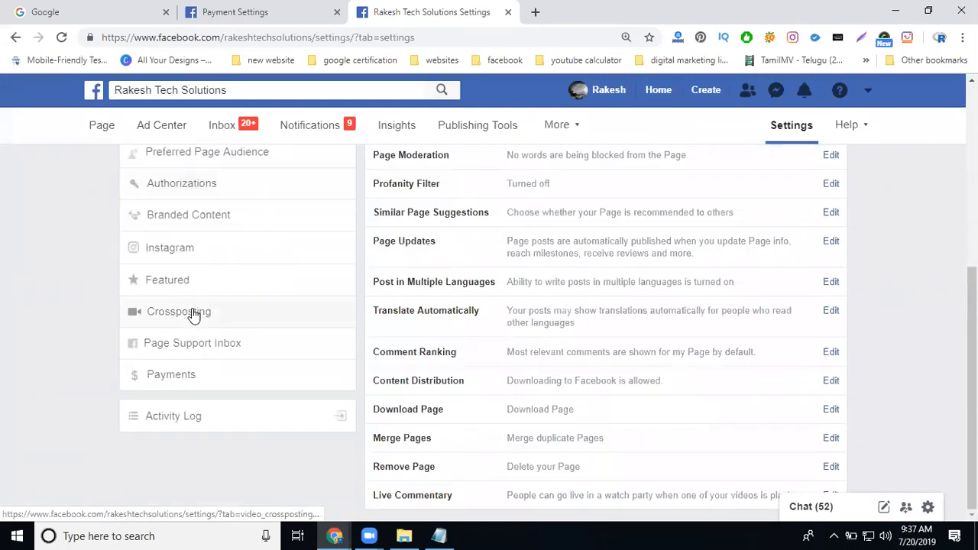
click(183, 385)
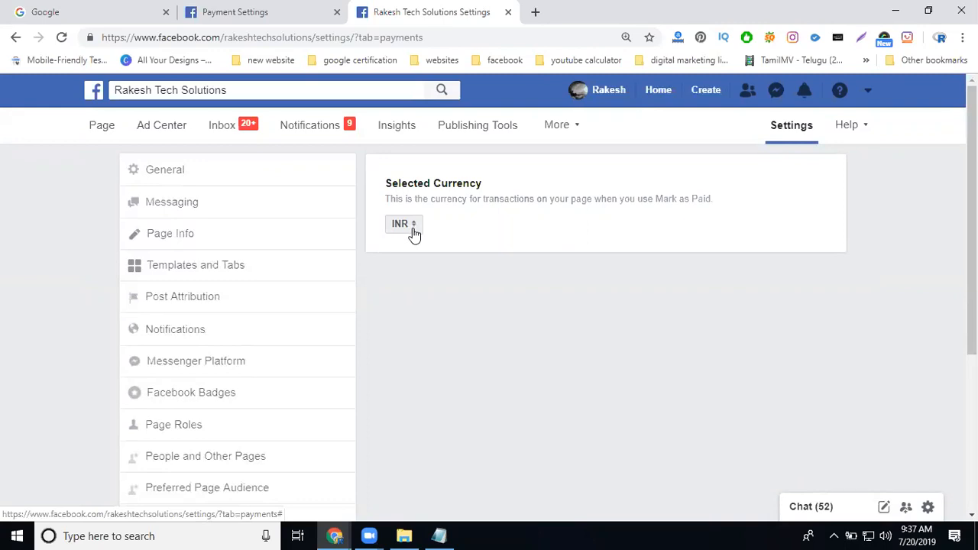
Step: Open facebook.com/manage in a new browser tab and check the second ad account's spend cap and amount spent
click(535, 11)
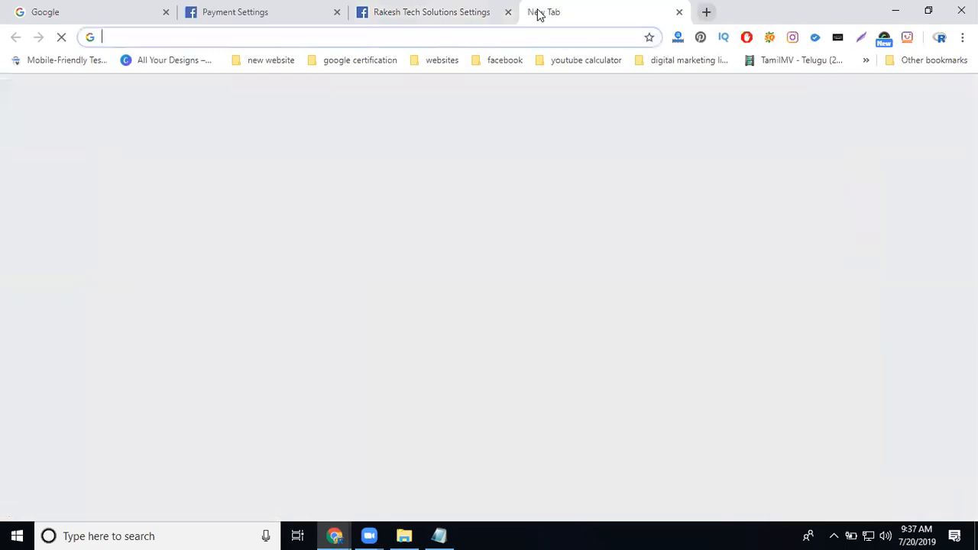
text(facebook.com)
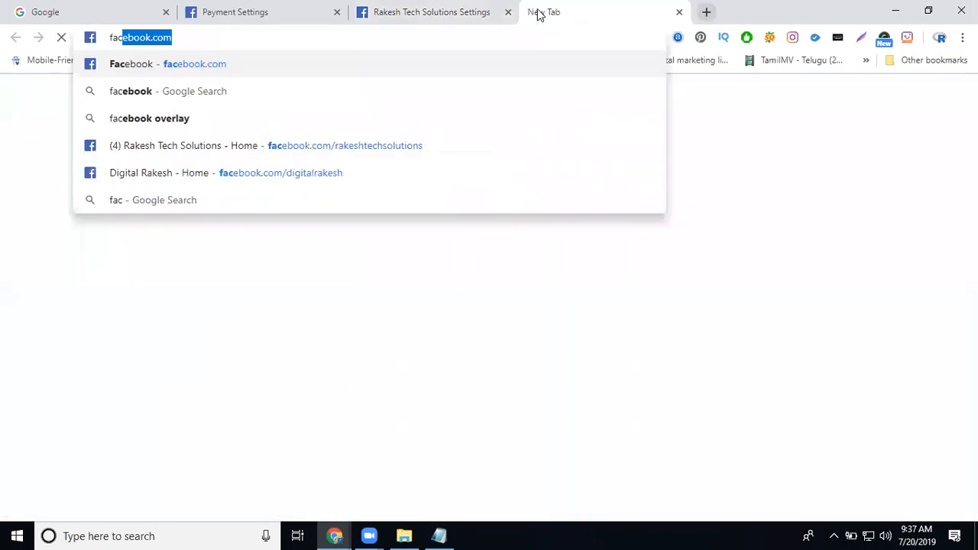
text(/mange)
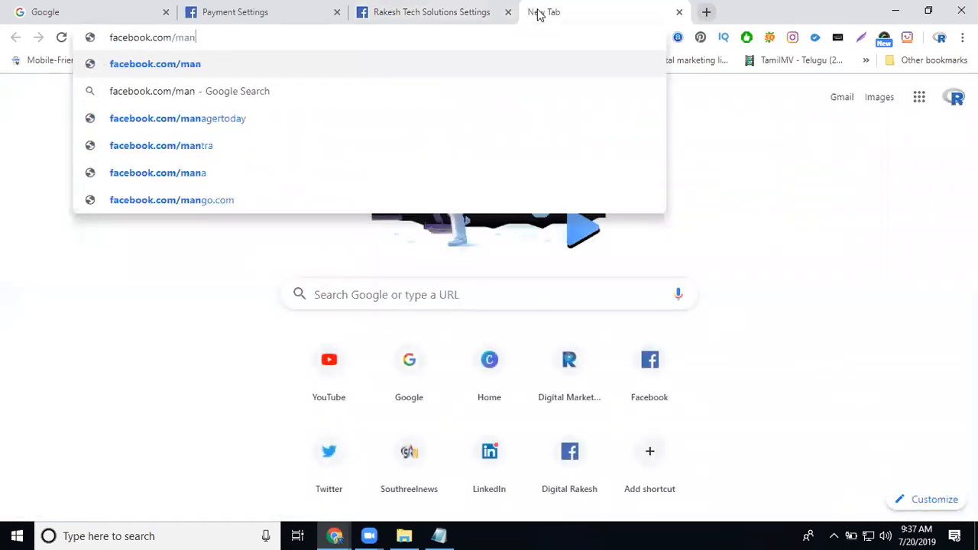
key(Left)
key(Left)
text(a)
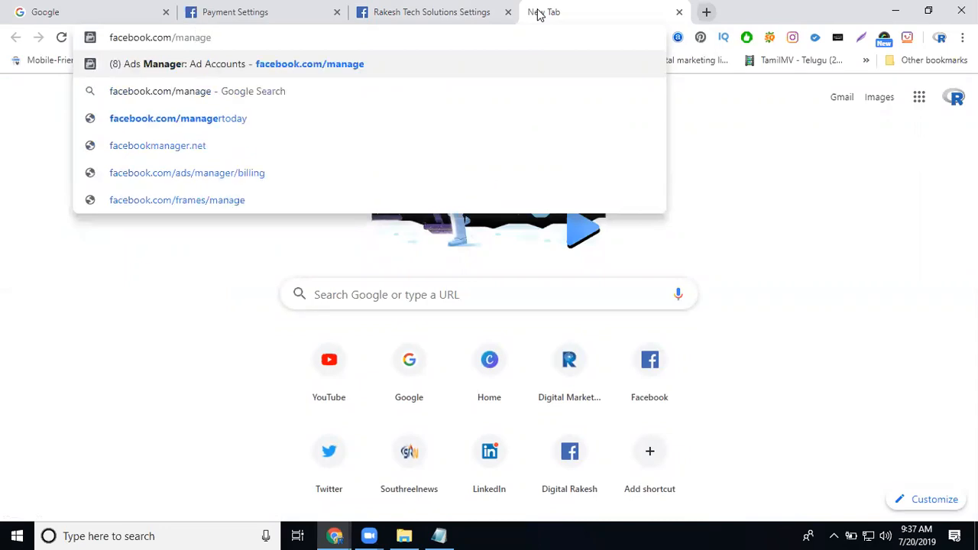
key(Return)
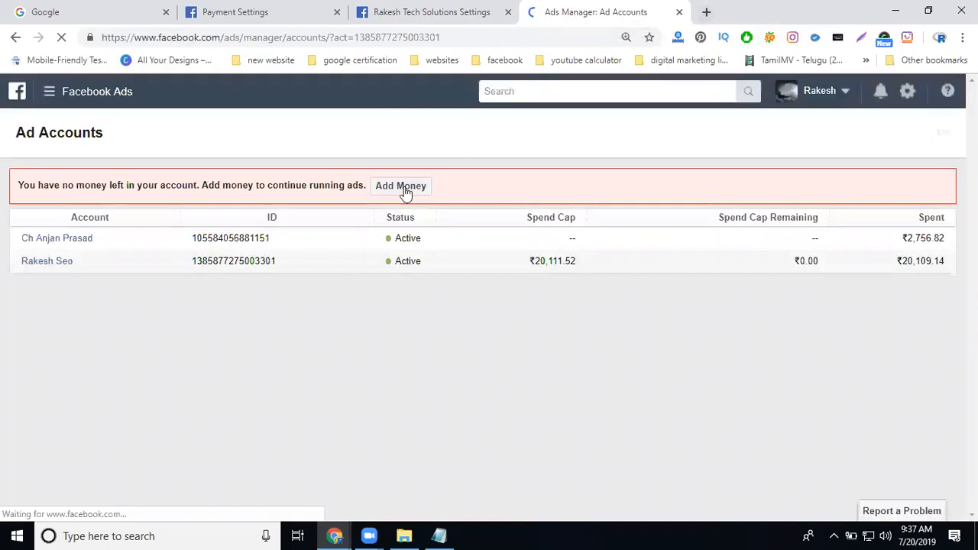
drag(526, 261, 690, 267)
drag(893, 262, 951, 266)
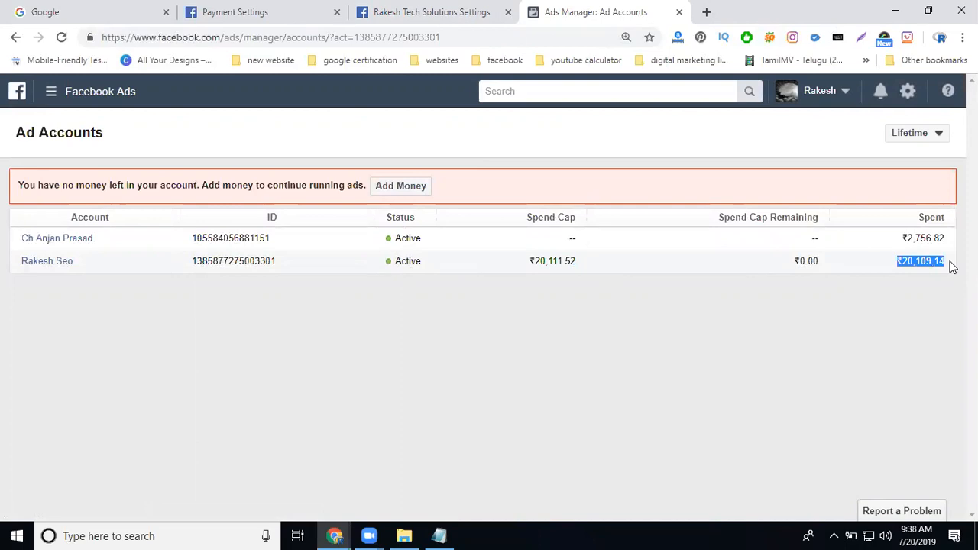
Step: Go from the ad accounts overview to the Ads Manager campaigns and start creating a new campaign
click(52, 91)
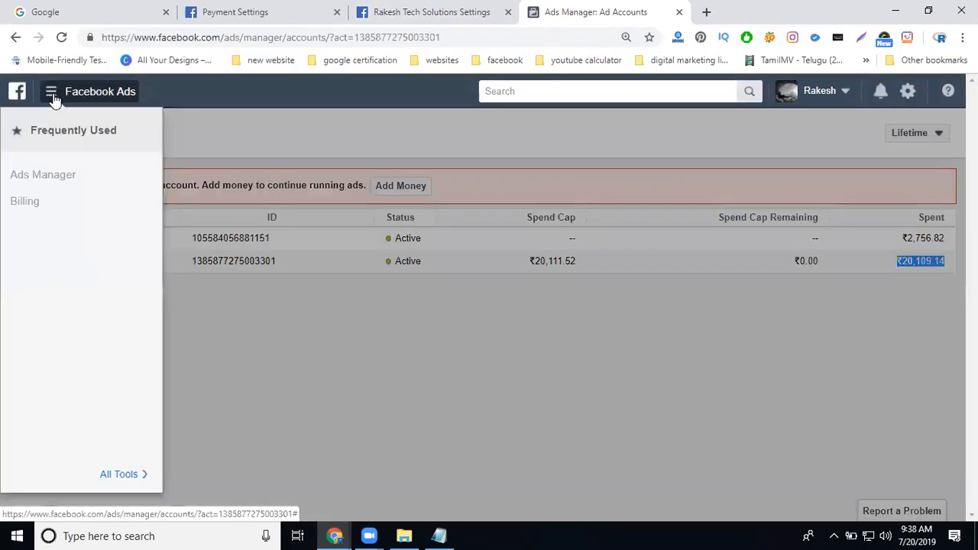
click(41, 176)
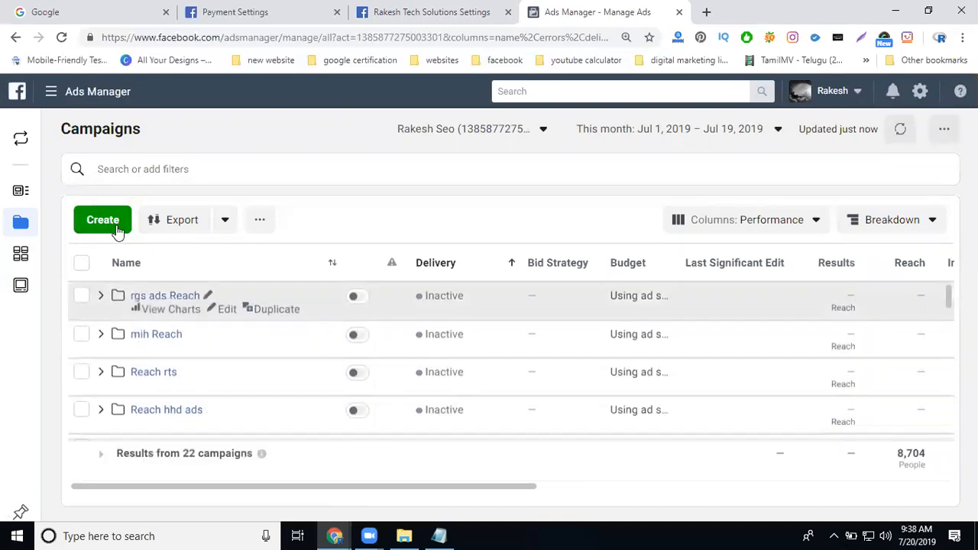
click(111, 227)
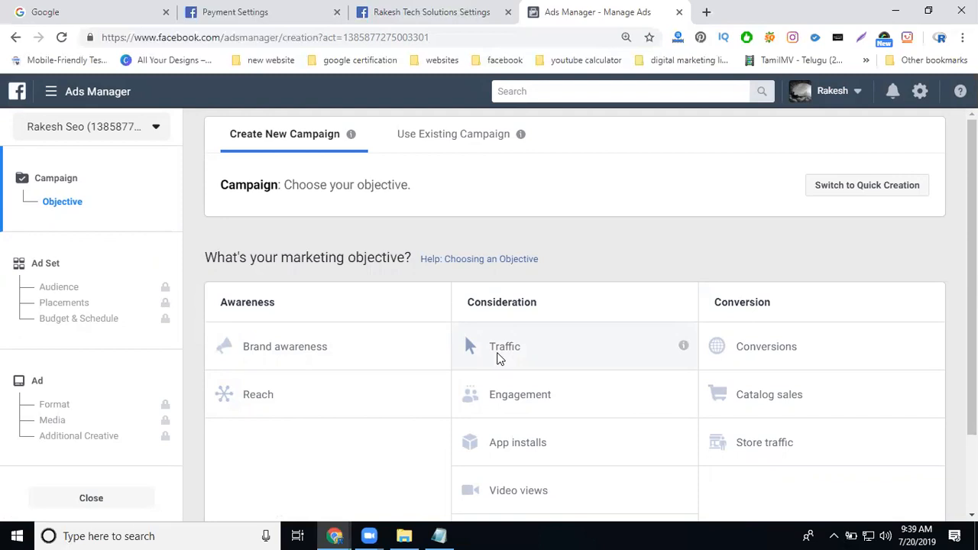
Step: Try the Engagement, App installs and Video views objectives, select Lead generation for the campaign, and view its campaign options
scroll(498, 357, down, 1)
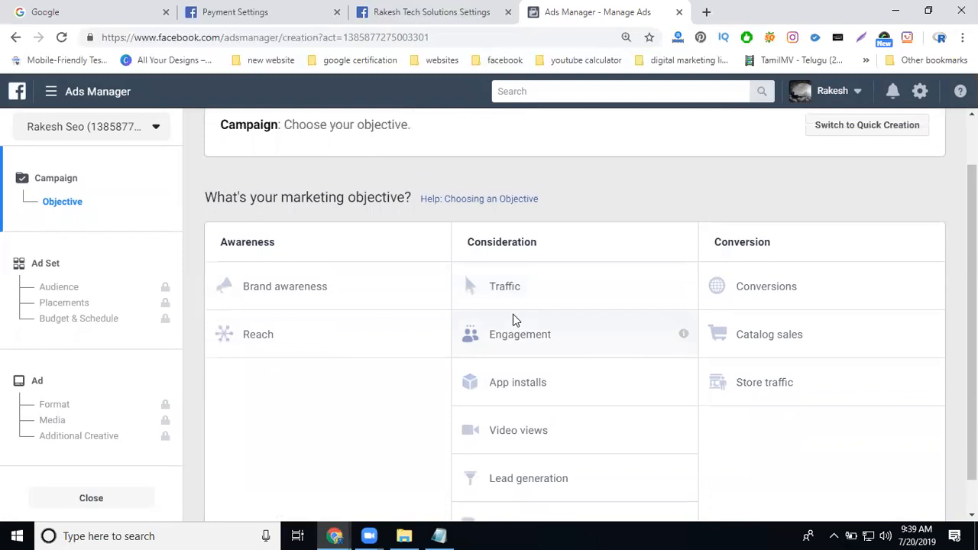
click(518, 332)
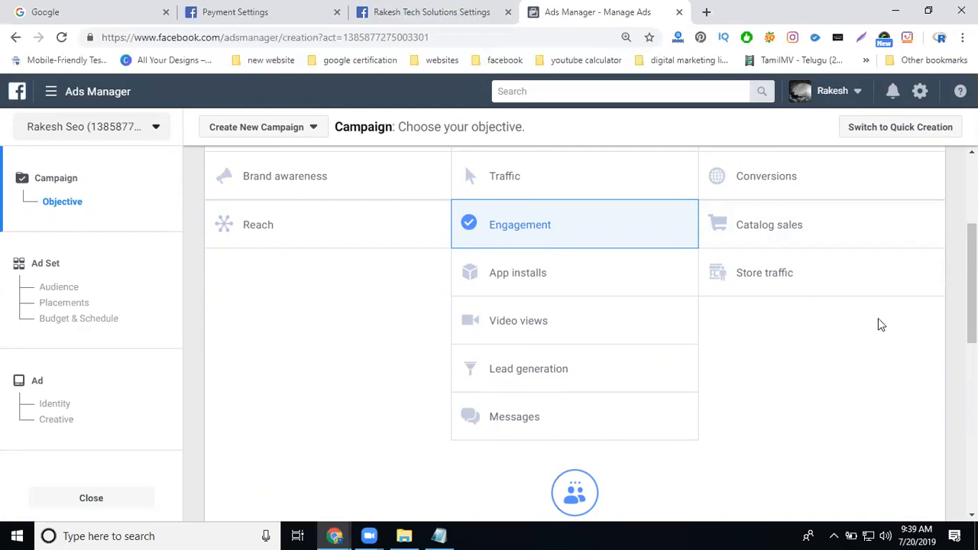
click(493, 279)
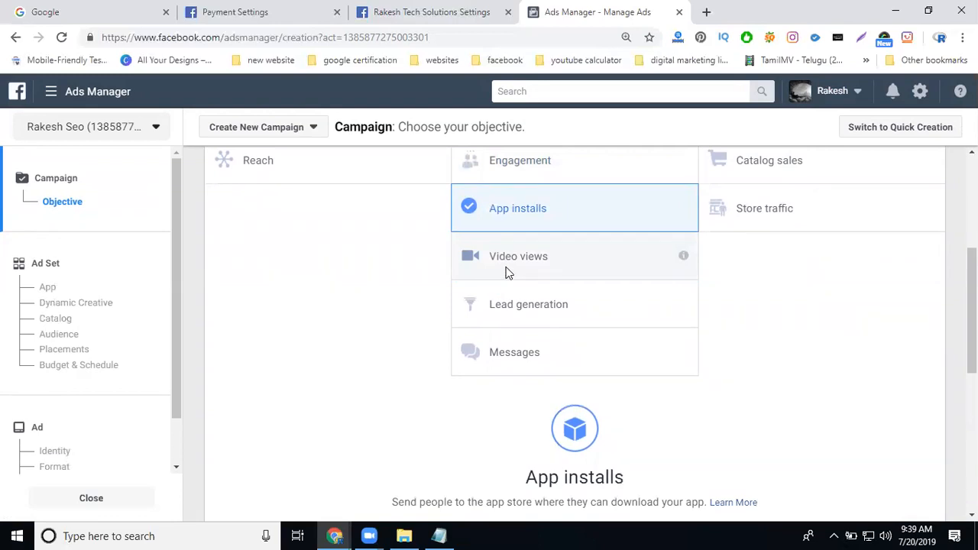
click(505, 268)
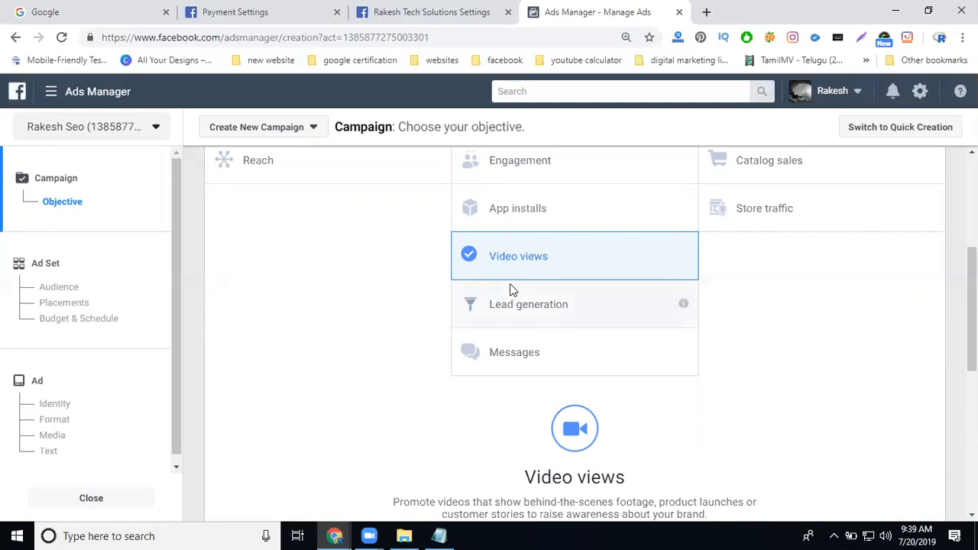
click(519, 313)
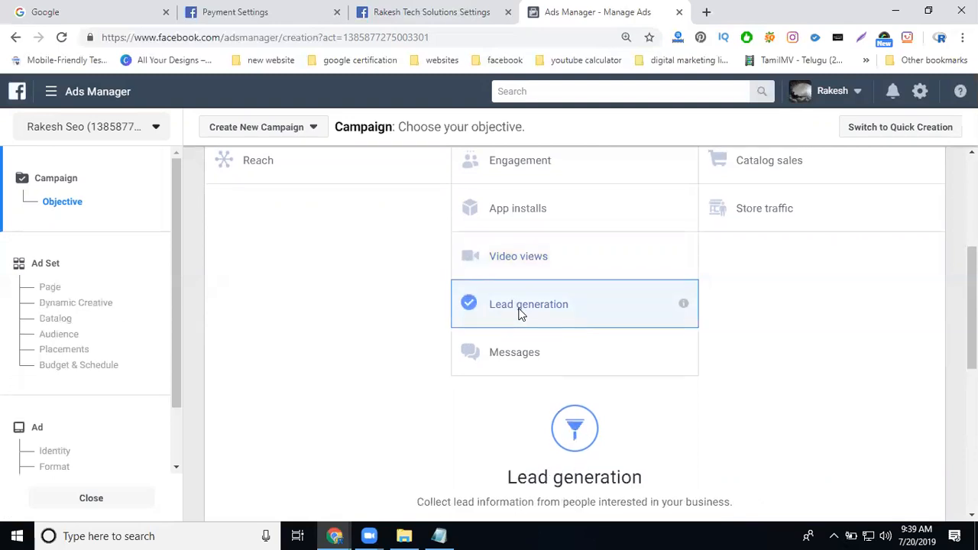
scroll(520, 316, down, 4)
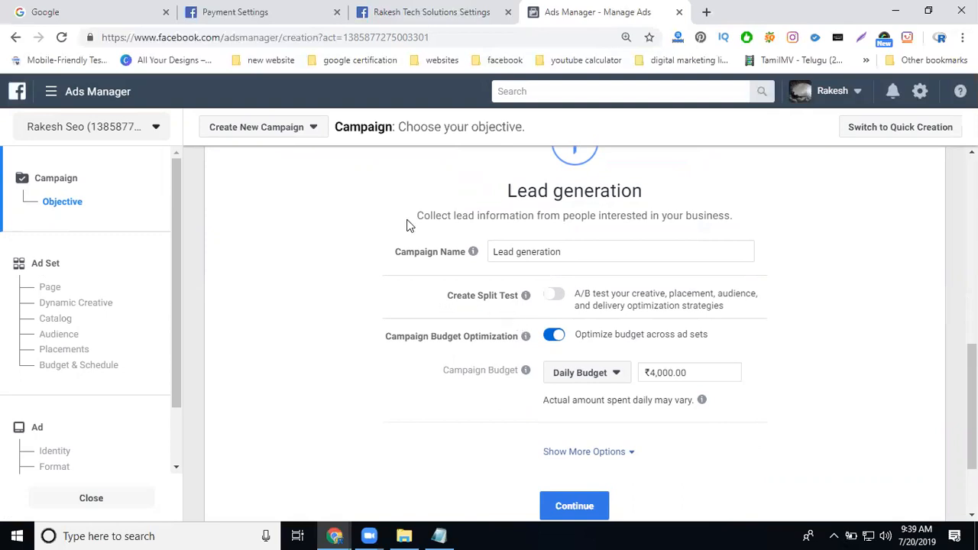
click(430, 14)
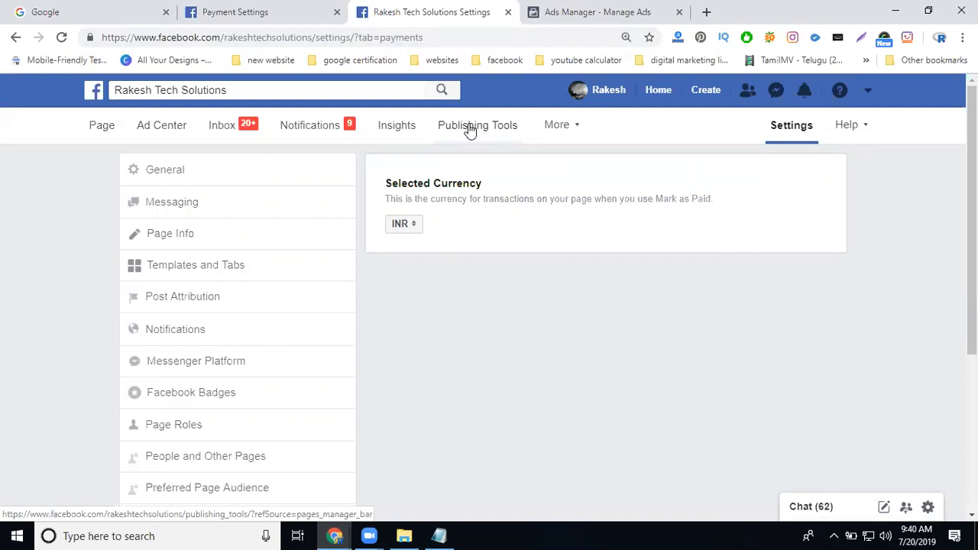
click(563, 13)
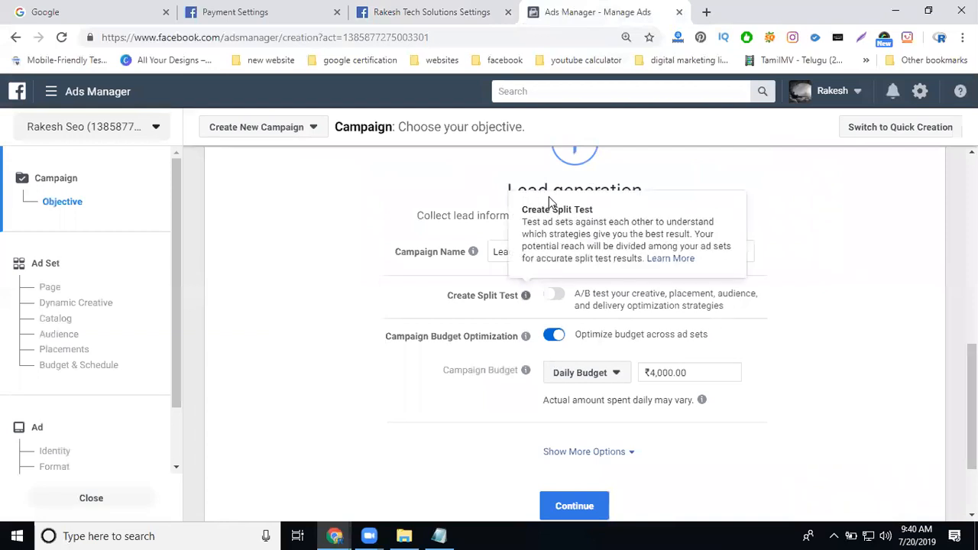
click(406, 23)
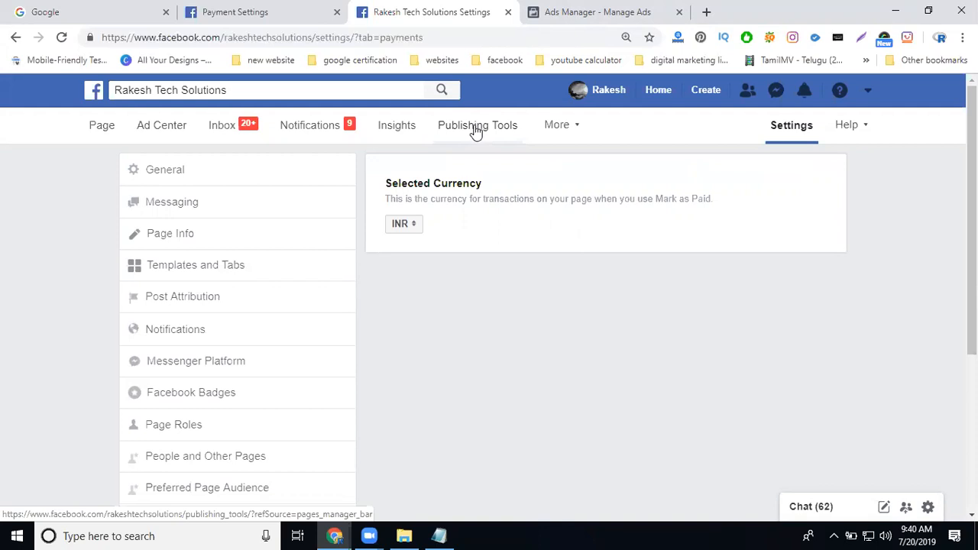
click(587, 11)
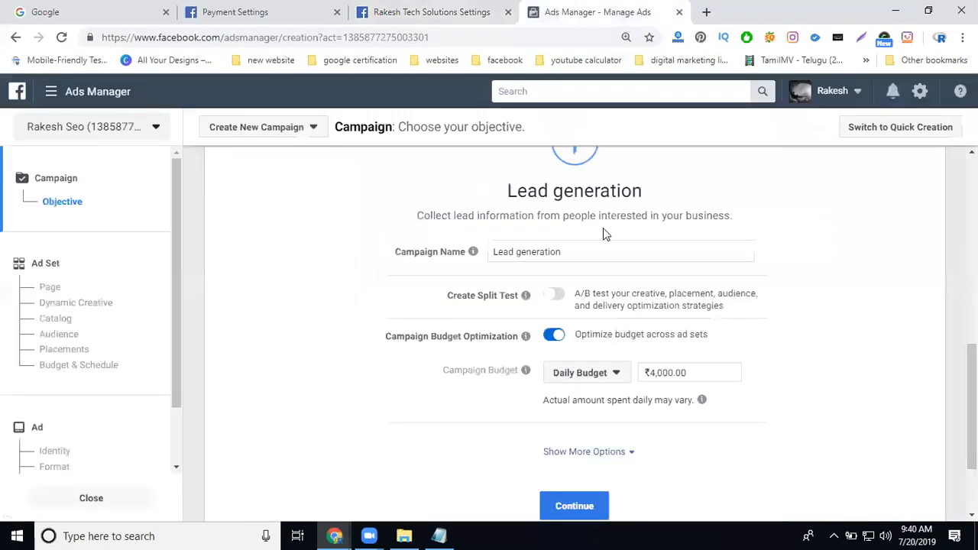
Step: Switch the campaign objective to Conversions, try Store traffic and view its campaign options, and return to Conversions
scroll(608, 248, up, 4)
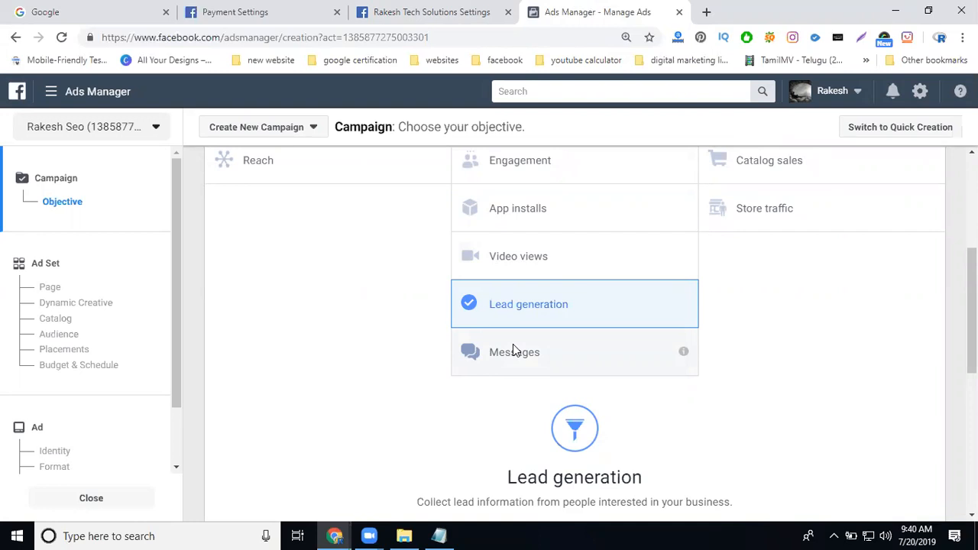
scroll(642, 303, up, 2)
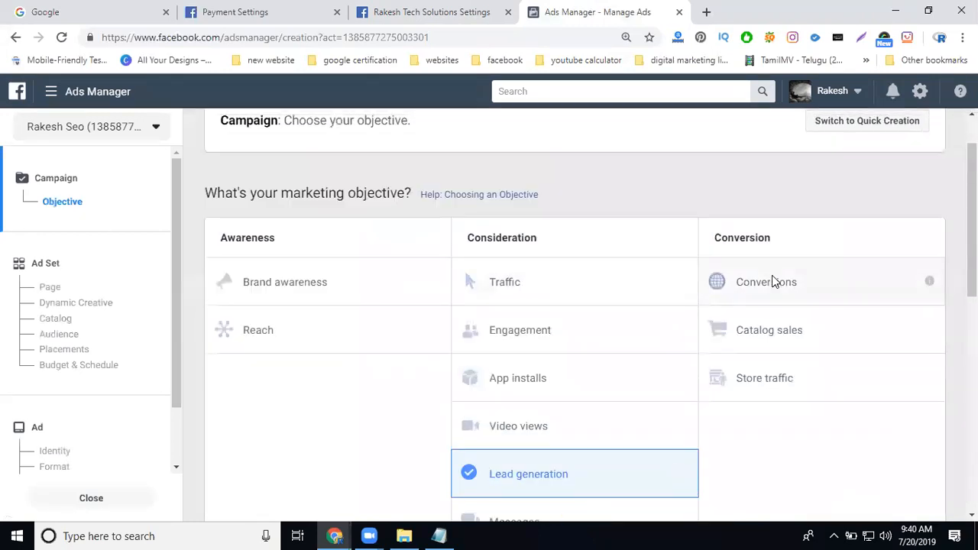
click(771, 281)
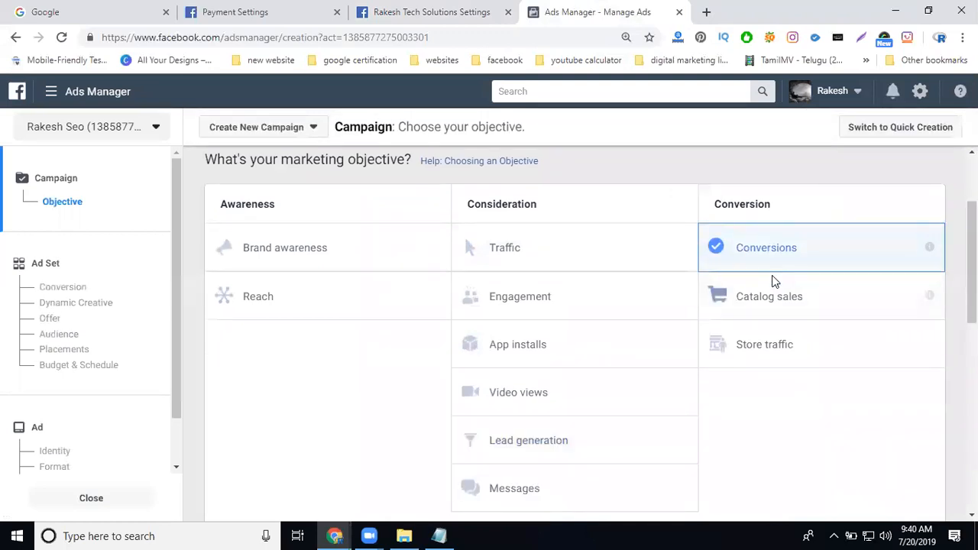
click(777, 345)
scroll(763, 305, down, 1)
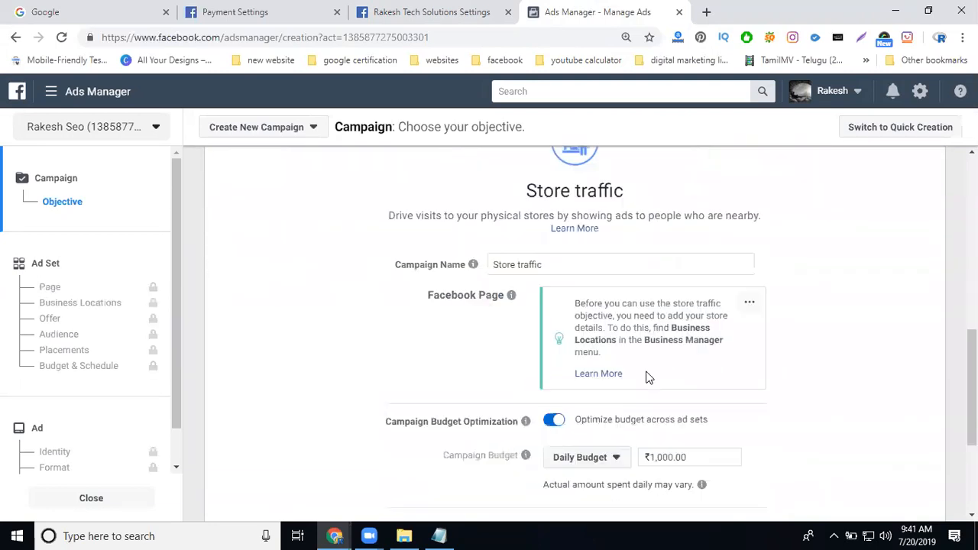
scroll(825, 318, up, 5)
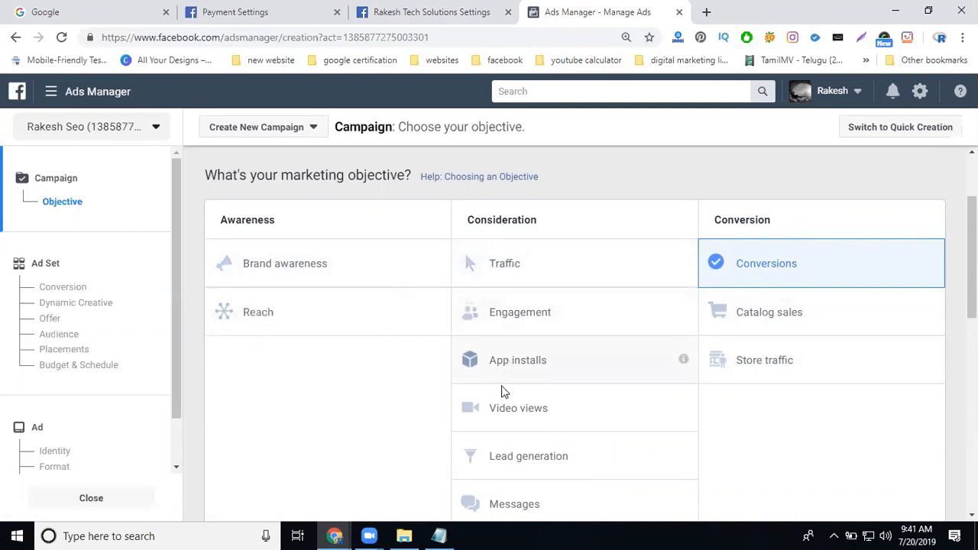
scroll(508, 456, down, 2)
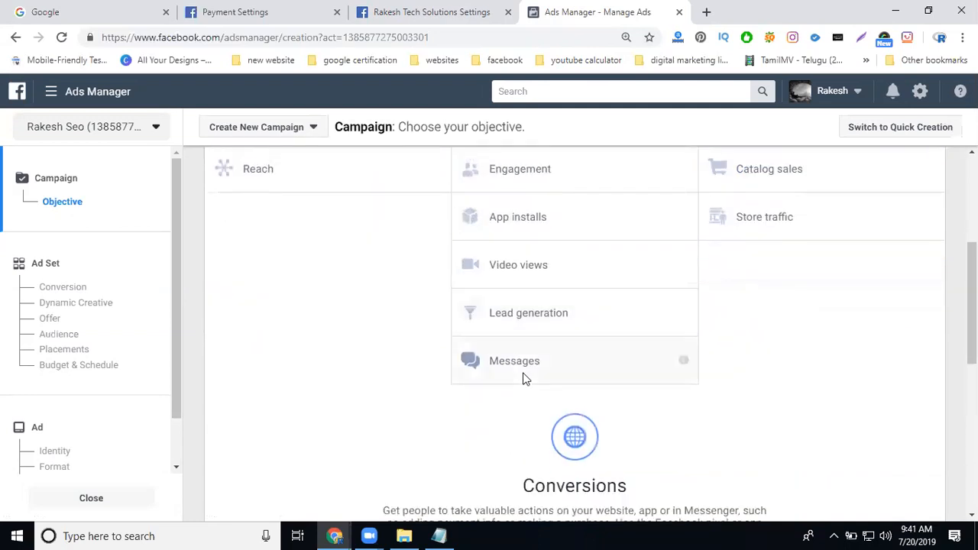
scroll(726, 344, up, 3)
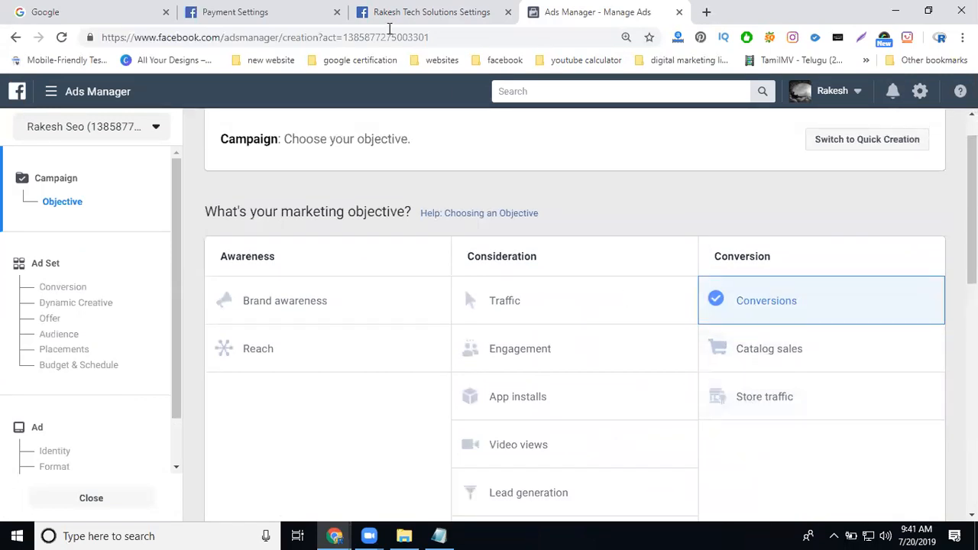
Step: Open the Rakesh Tech Solutions page and look through its promotion options, including Promote Local Business, Promote Website and Boost Post
click(389, 12)
click(102, 126)
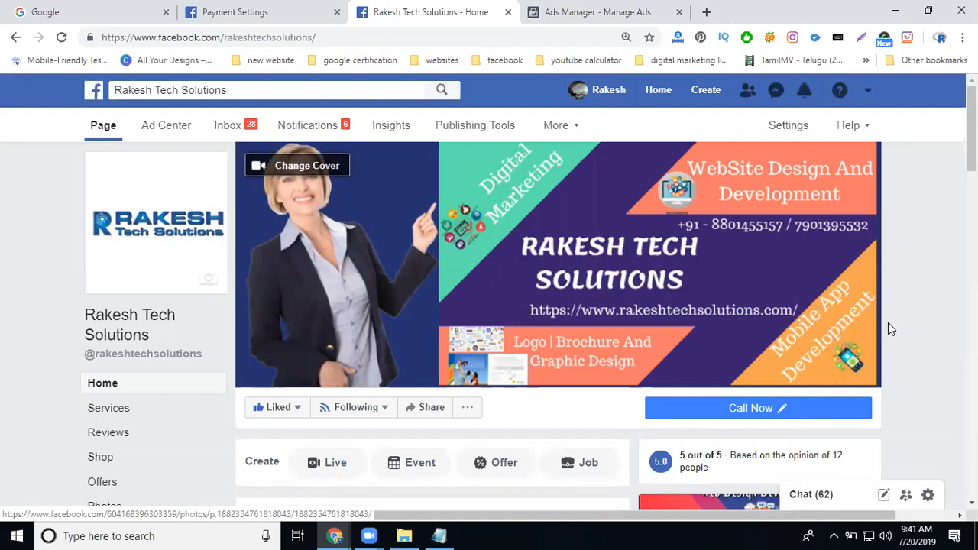
scroll(889, 329, down, 10)
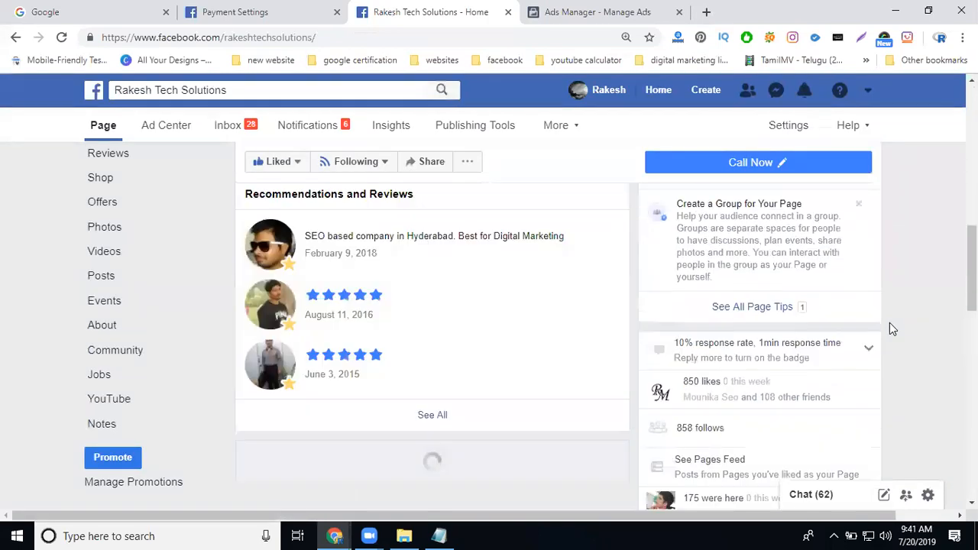
scroll(890, 328, down, 4)
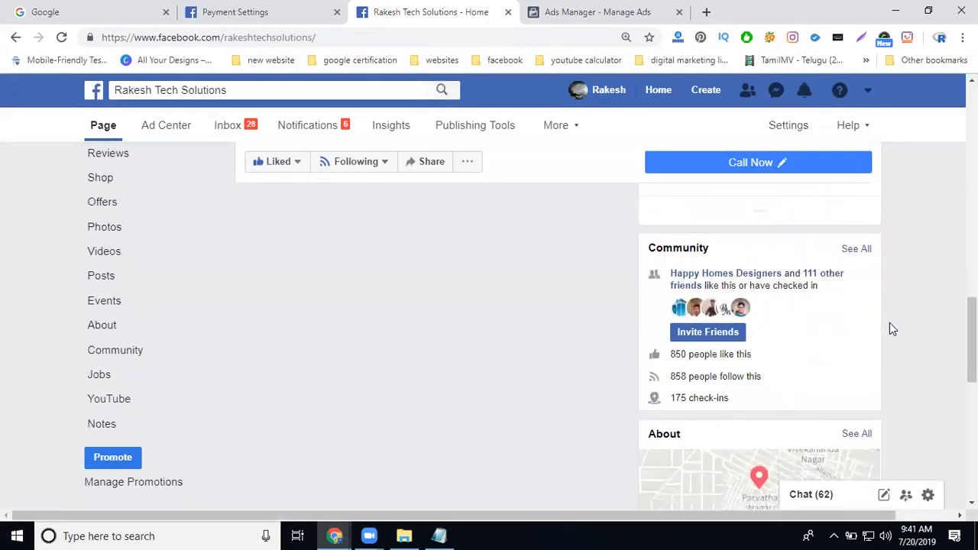
scroll(889, 329, down, 3)
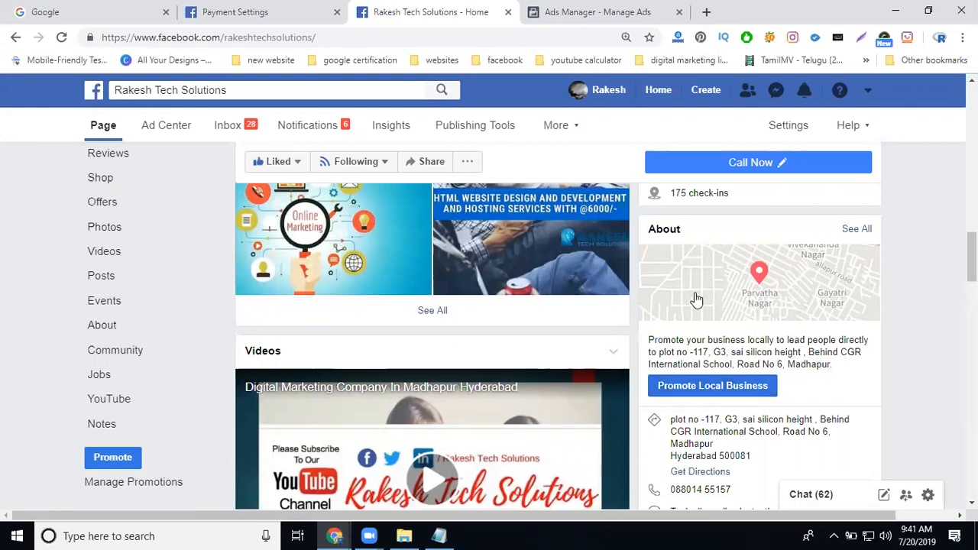
scroll(722, 300, down, 3)
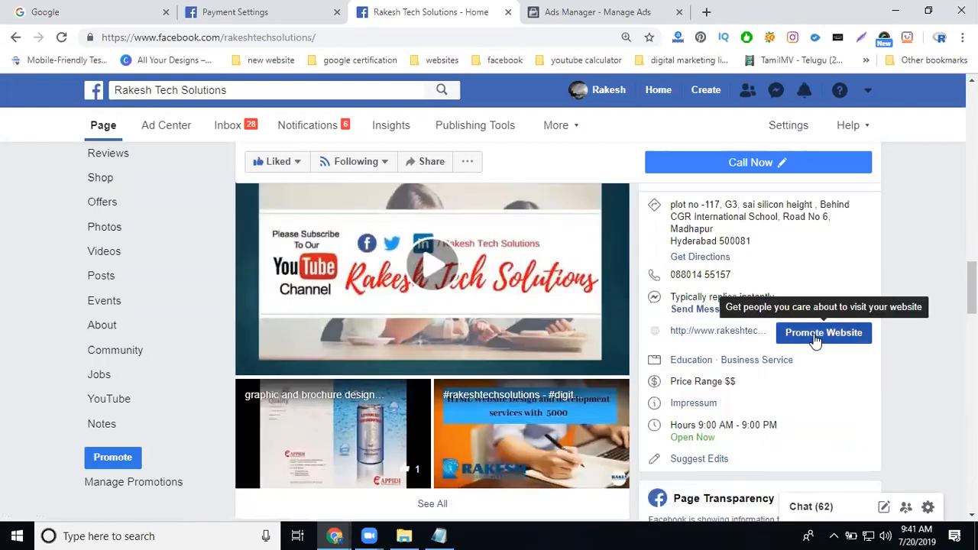
scroll(814, 340, down, 9)
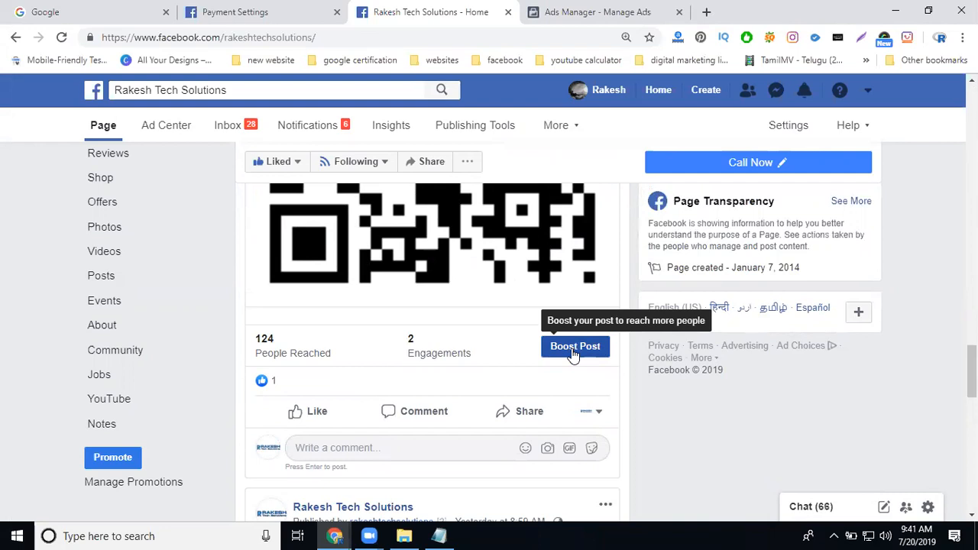
scroll(799, 286, up, 4)
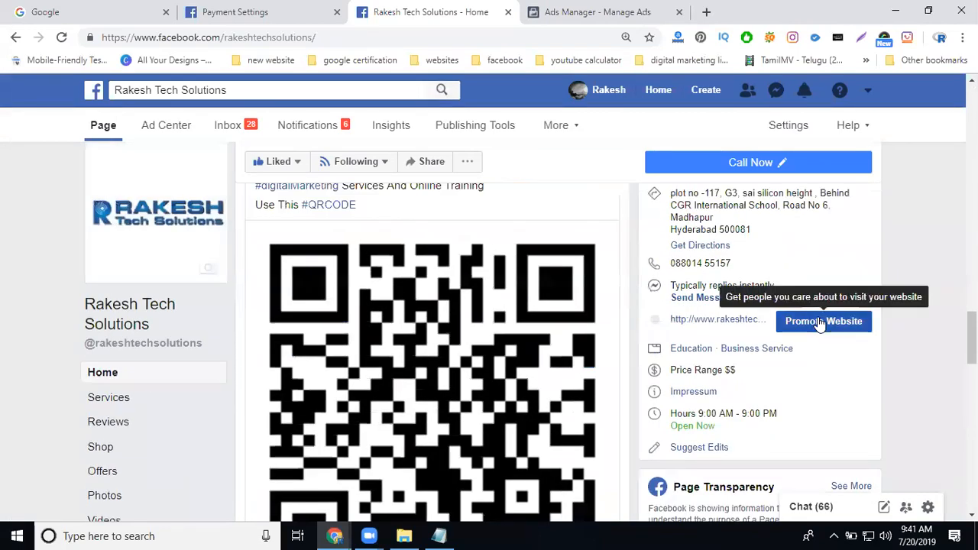
scroll(810, 327, up, 4)
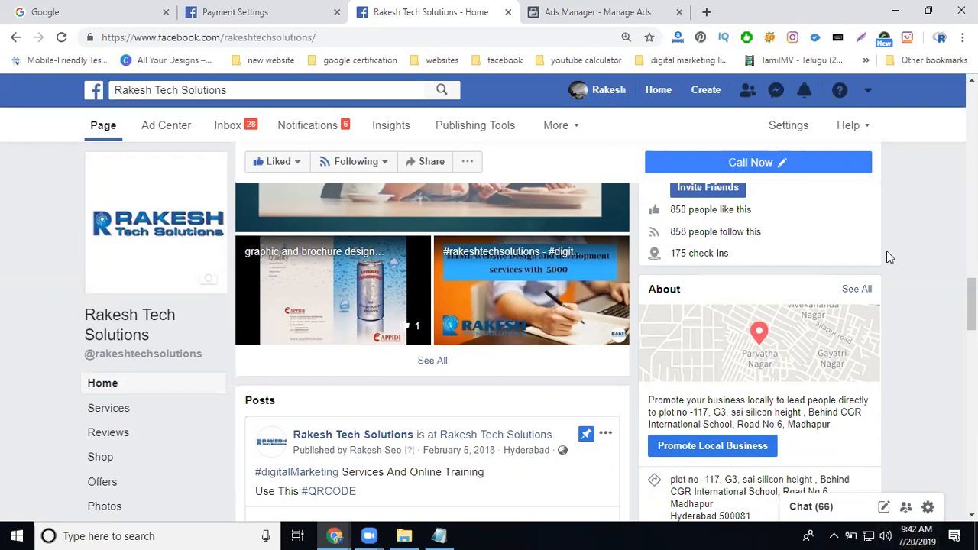
Step: Open the page's Instagram settings and review the connected account's profile and business contact information
click(781, 124)
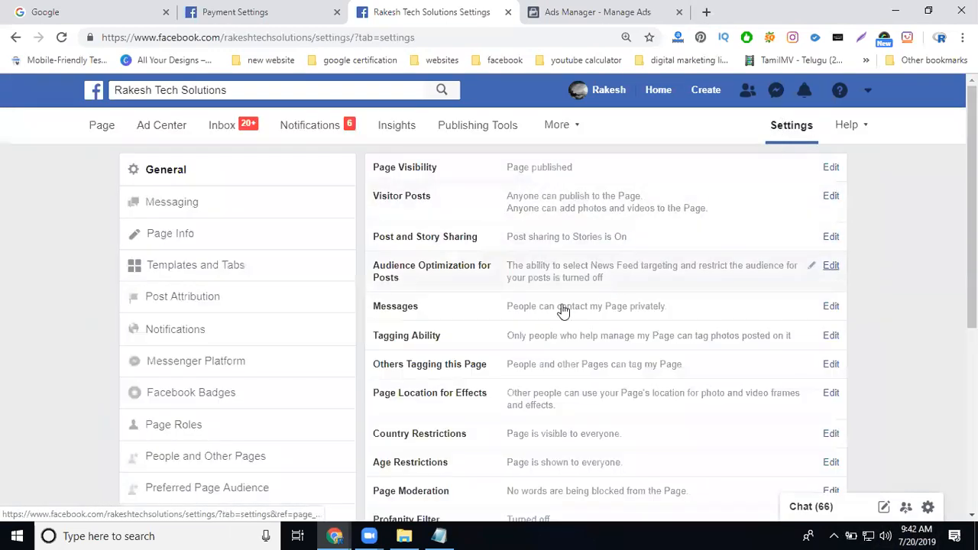
scroll(185, 441, down, 2)
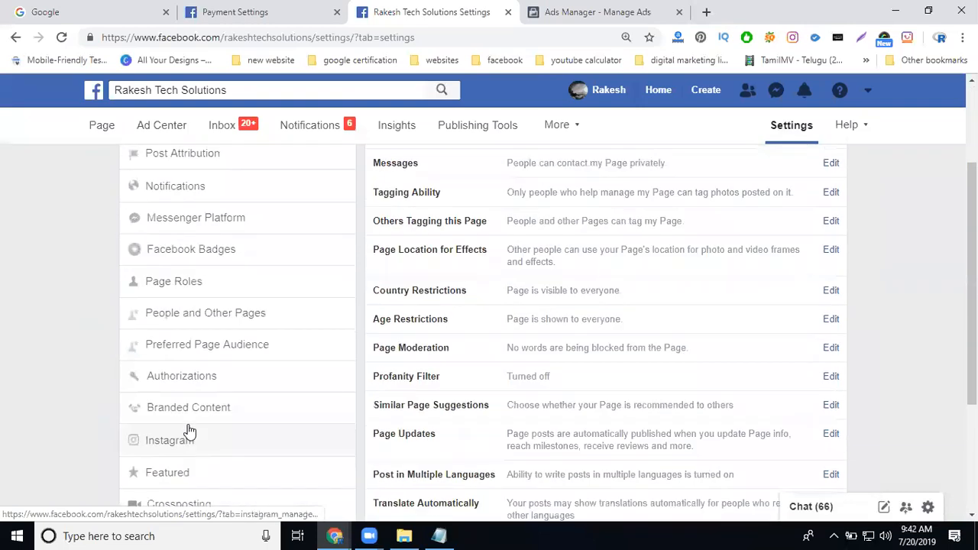
click(190, 441)
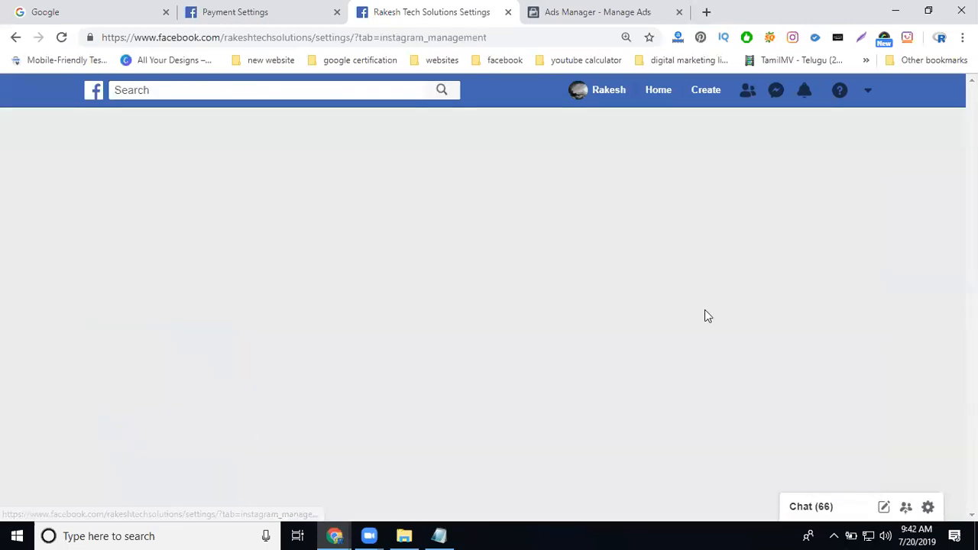
scroll(662, 275, down, 3)
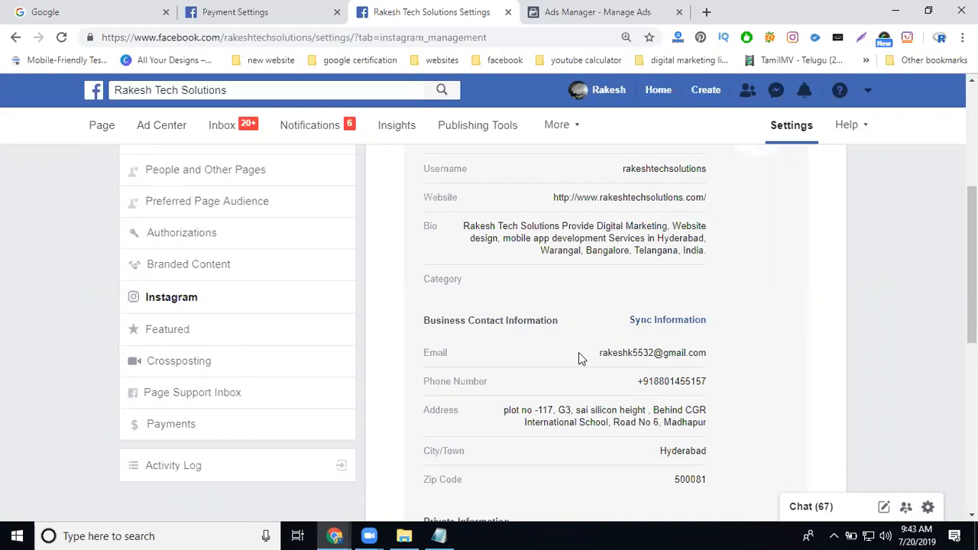
Step: Open the Facebook news feed and examine how sponsored posts, such as the Taboola and Cobiro ads, appear among regular posts
click(262, 11)
click(631, 91)
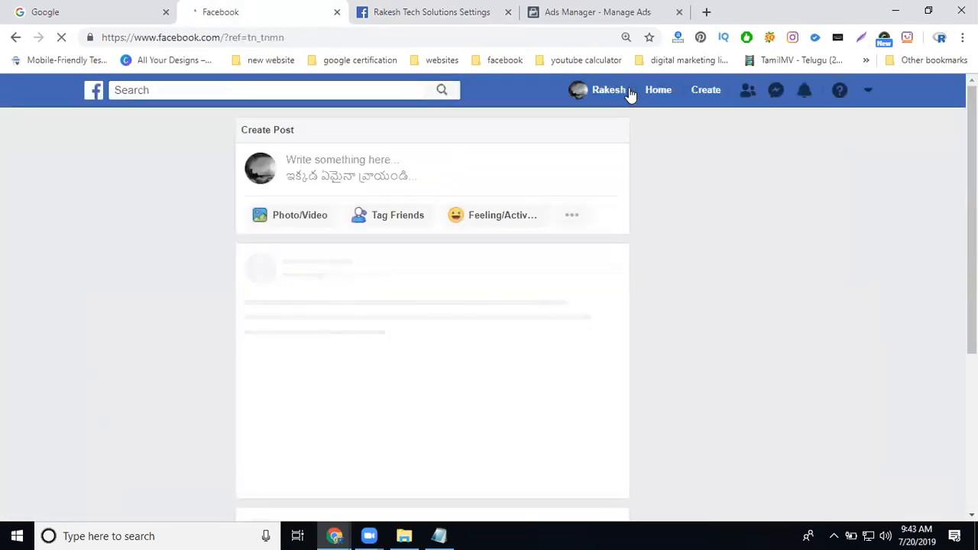
scroll(663, 241, down, 5)
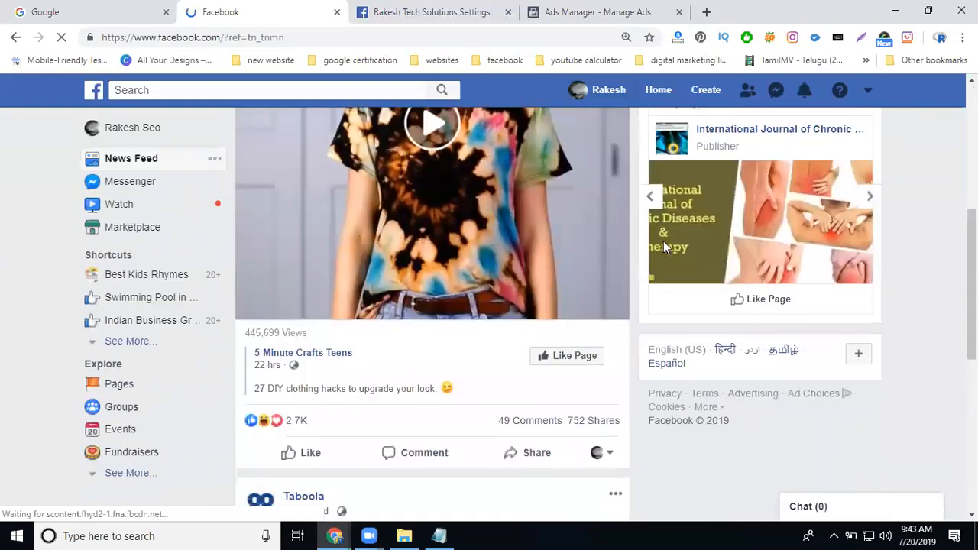
scroll(662, 241, down, 4)
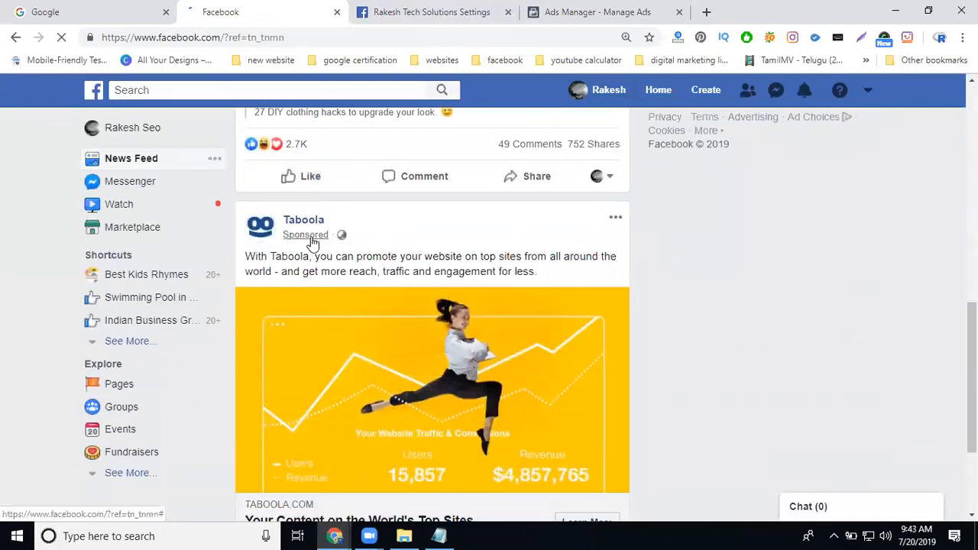
scroll(493, 339, down, 3)
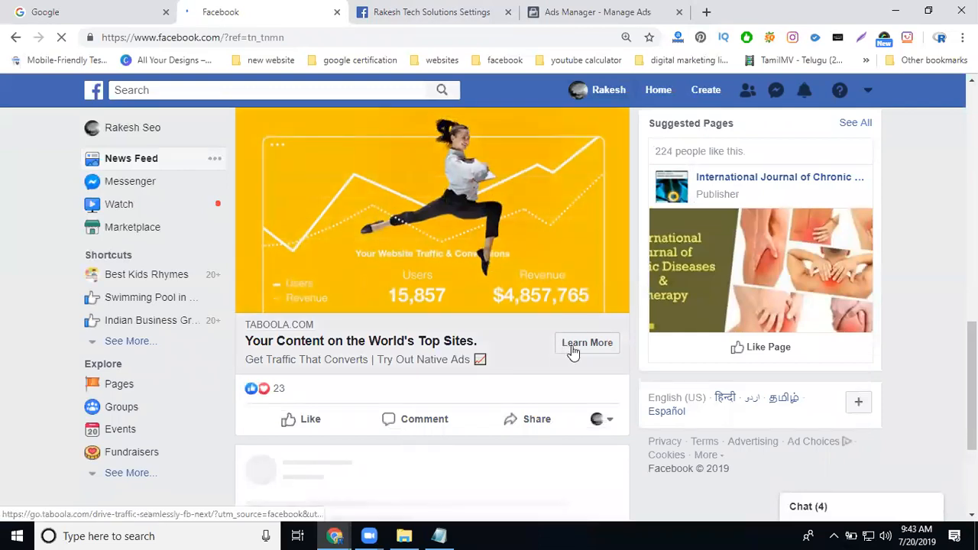
scroll(459, 321, down, 3)
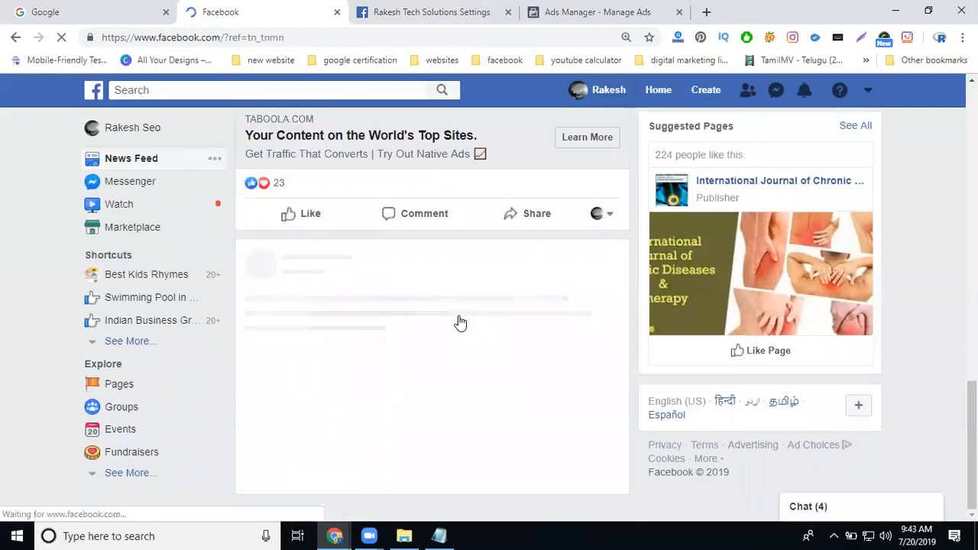
scroll(428, 298, down, 3)
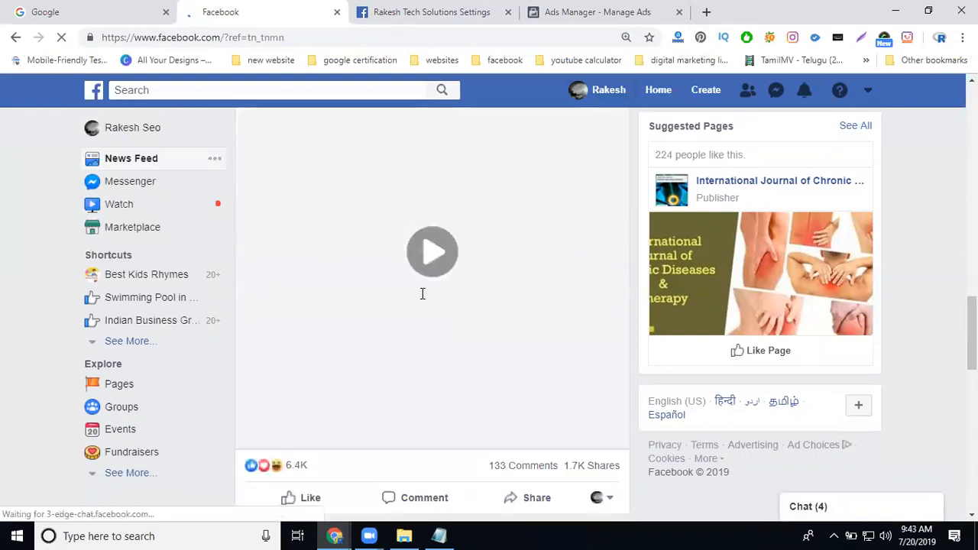
scroll(422, 295, down, 10)
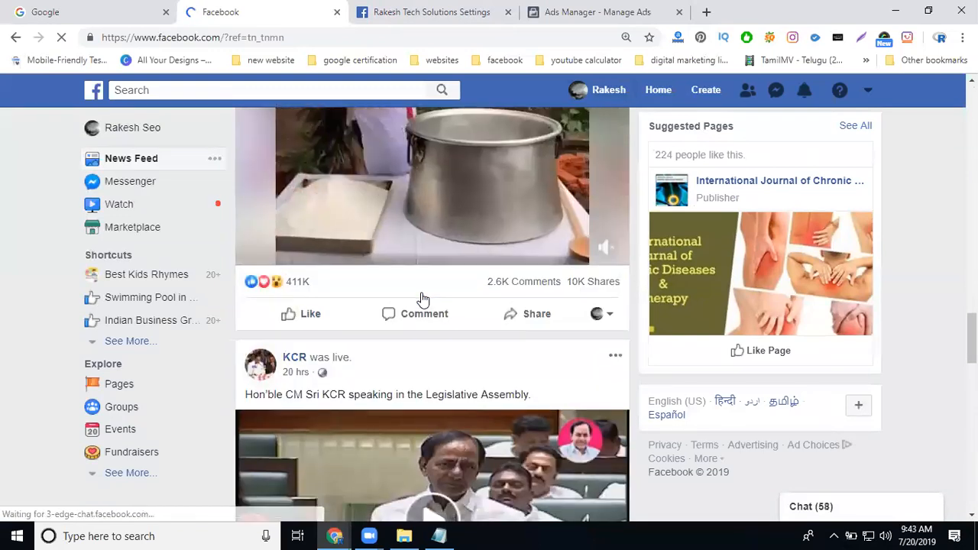
scroll(423, 298, down, 15)
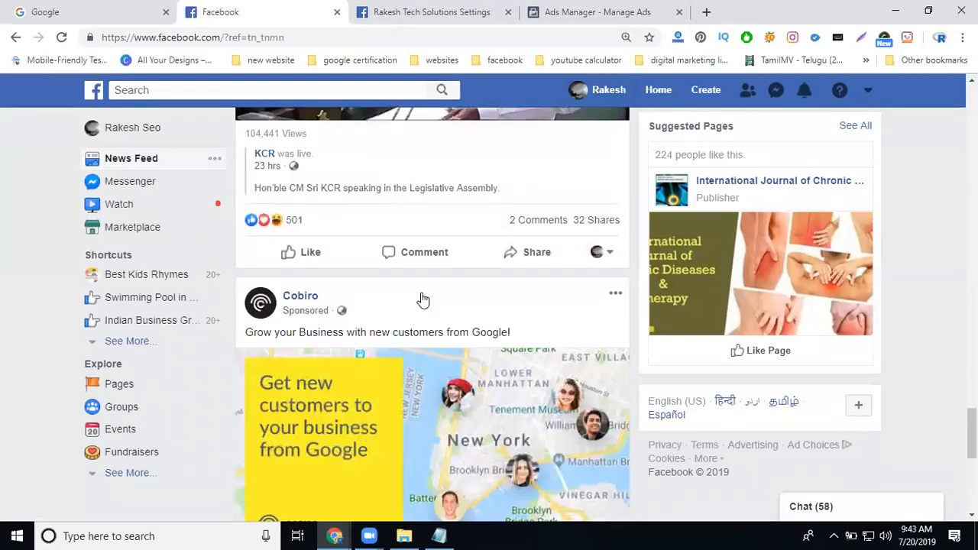
scroll(422, 298, down, 1)
scroll(360, 214, down, 3)
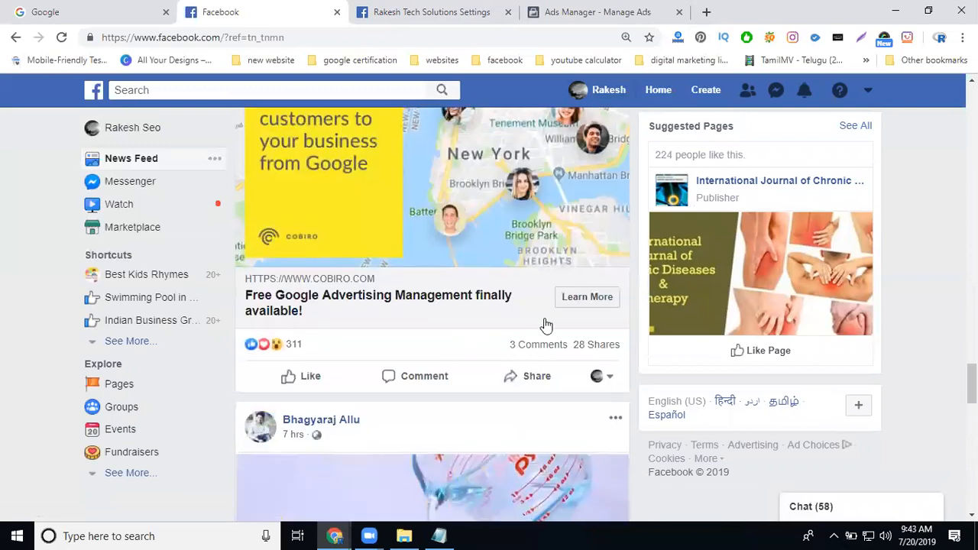
scroll(427, 283, down, 2)
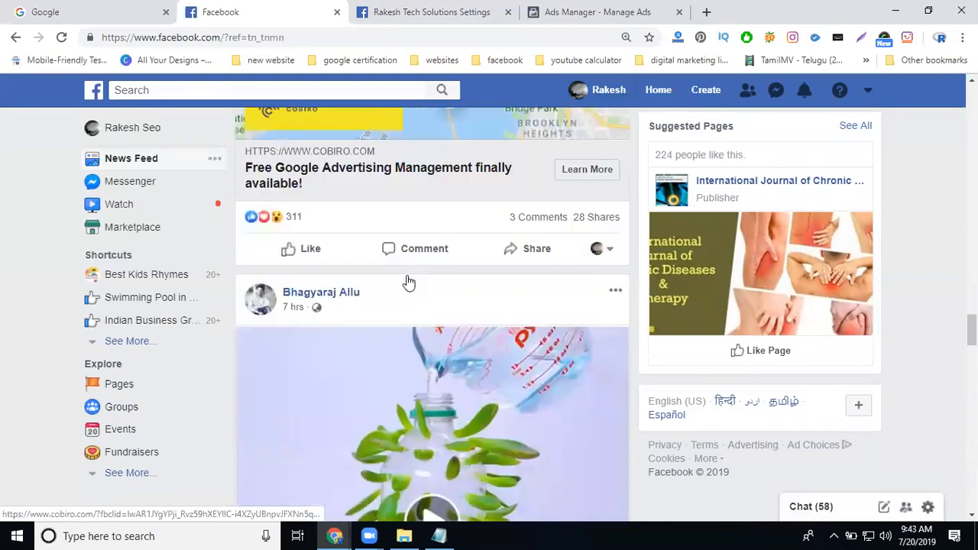
scroll(409, 283, down, 2)
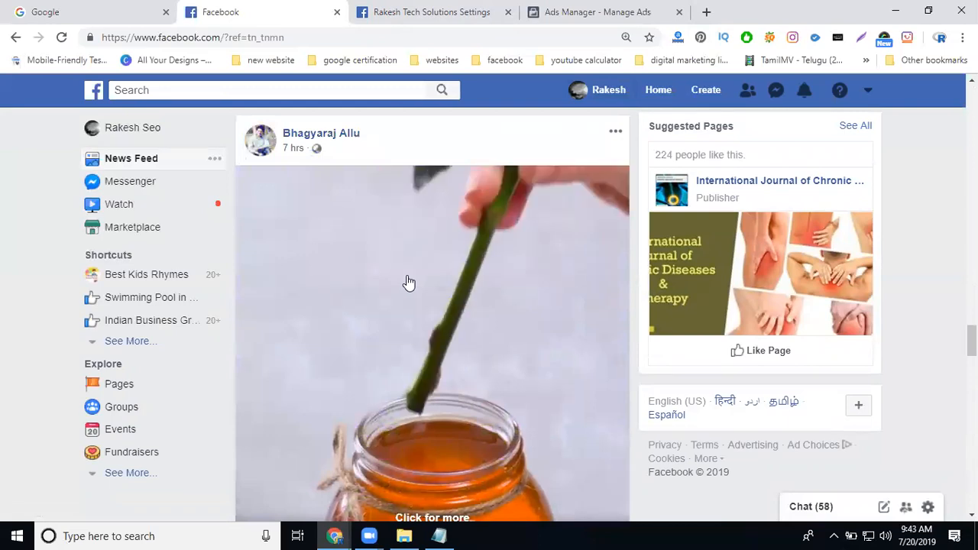
scroll(409, 283, down, 4)
scroll(407, 281, down, 8)
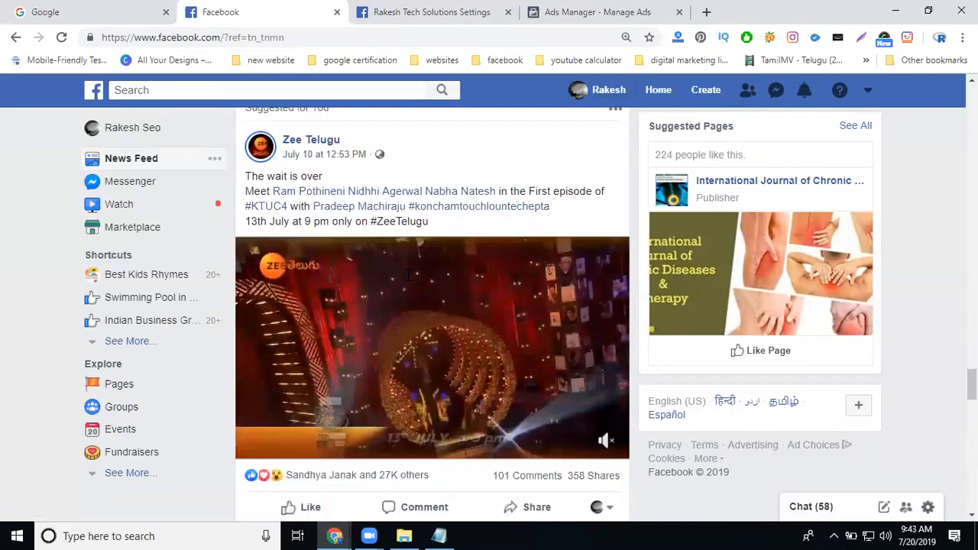
Step: Find the sponsored cure.fit post in the news feed and examine its ad text, video and Book Now call to action
scroll(407, 282, down, 14)
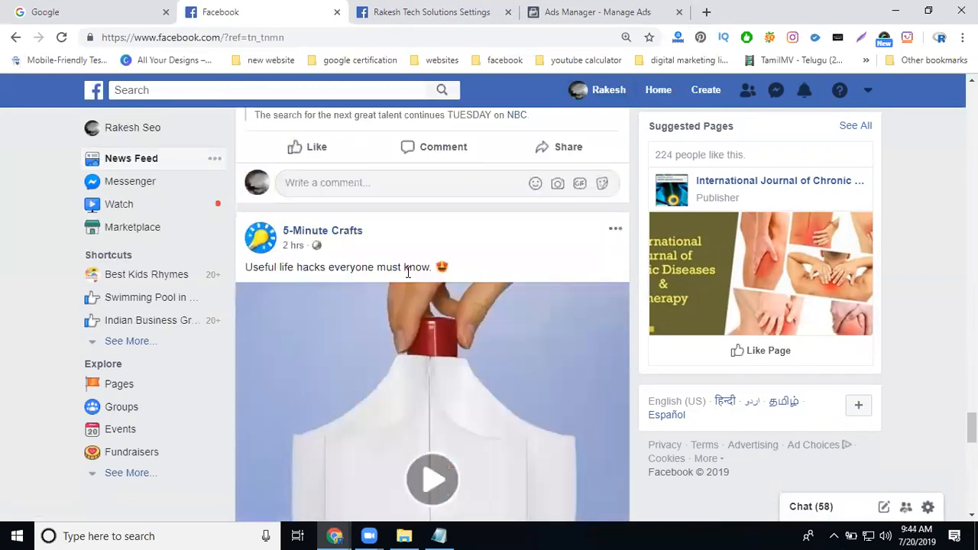
scroll(403, 280, down, 2)
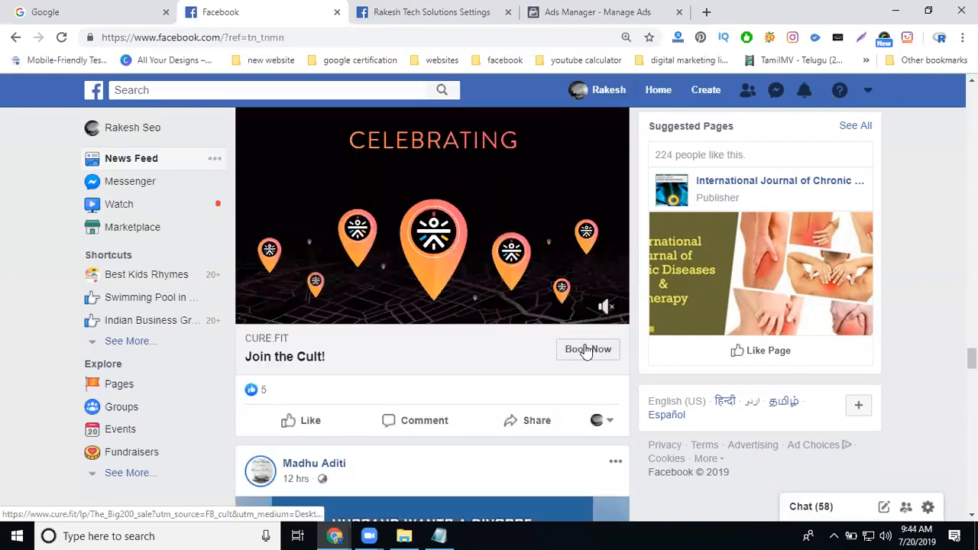
scroll(586, 351, up, 5)
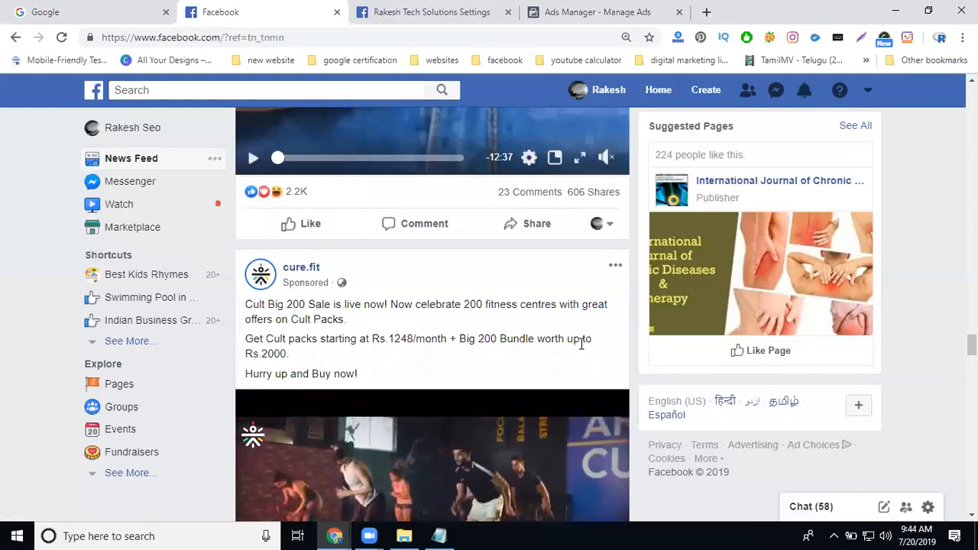
scroll(489, 442, down, 3)
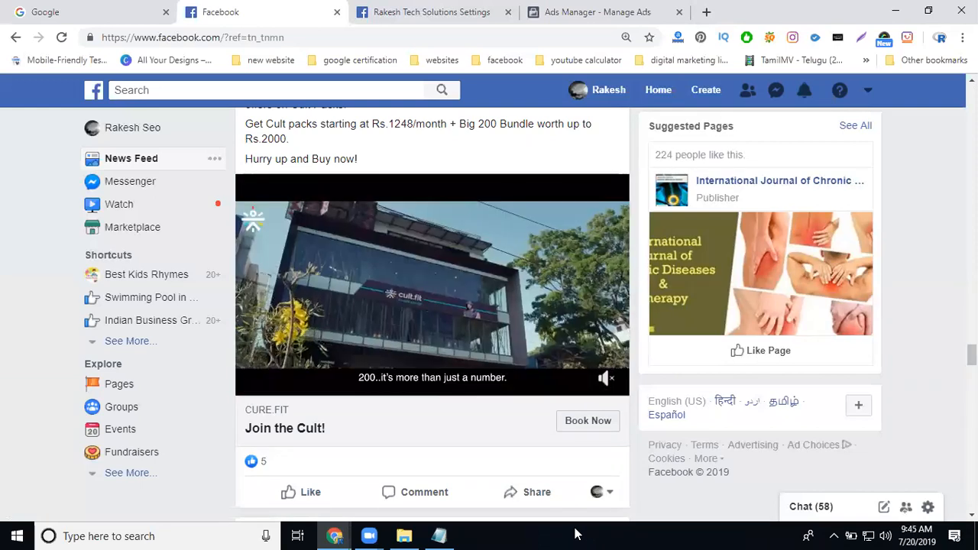
Step: Open the Rakesh Tech Solutions page home, view its post and boost options, and return to the campaign objectives in Ads Manager
click(577, 15)
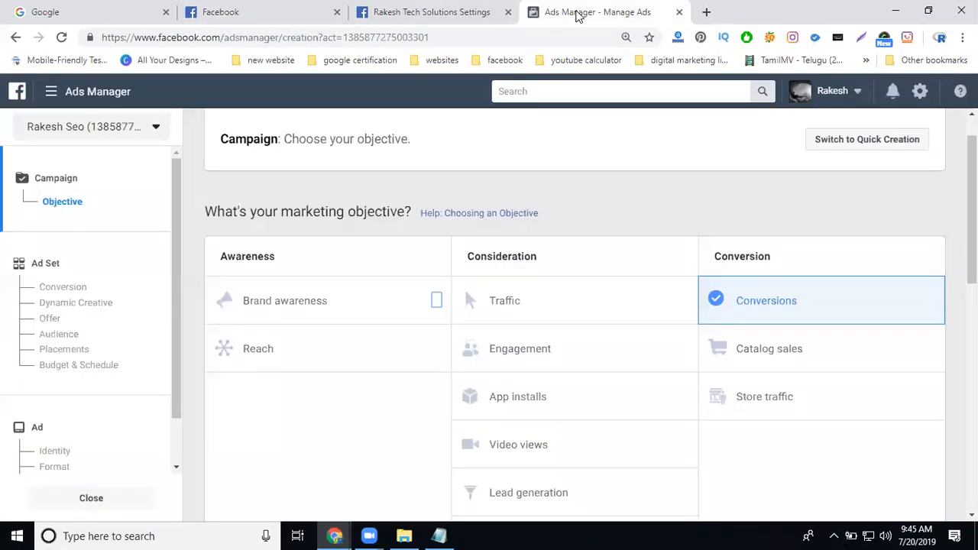
click(431, 14)
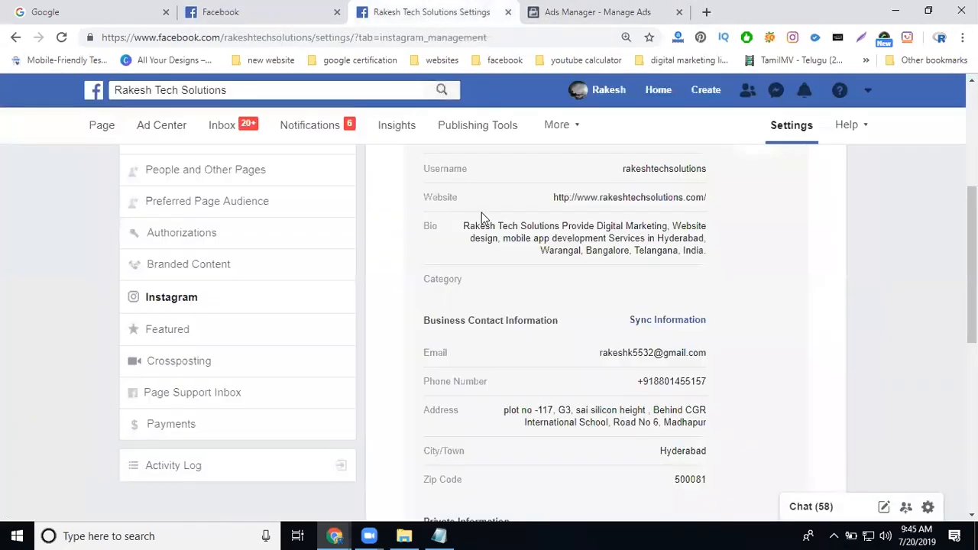
click(93, 128)
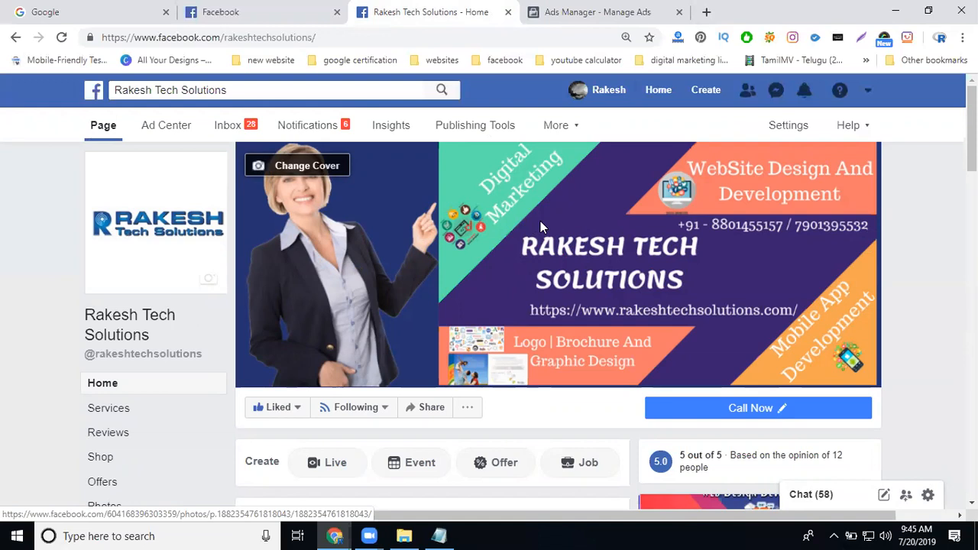
scroll(540, 220, down, 3)
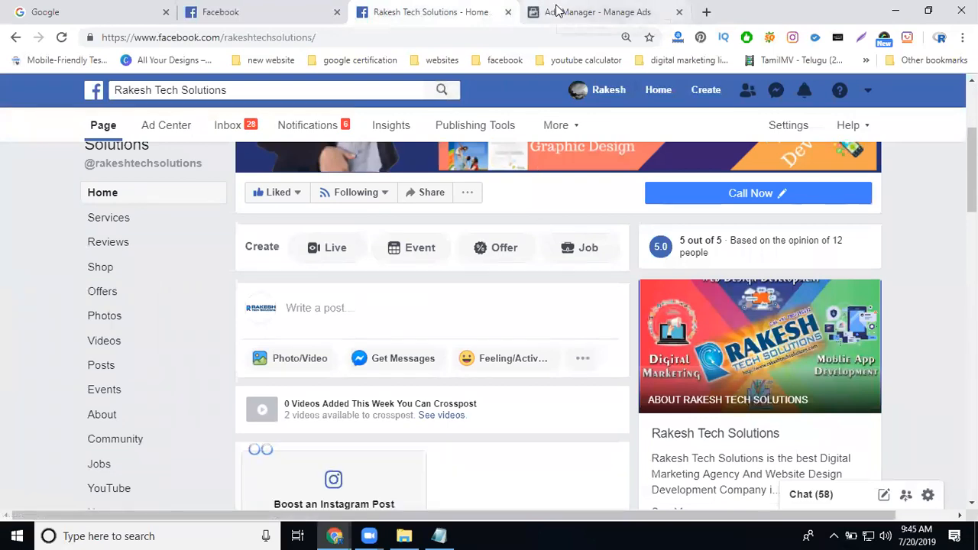
click(557, 11)
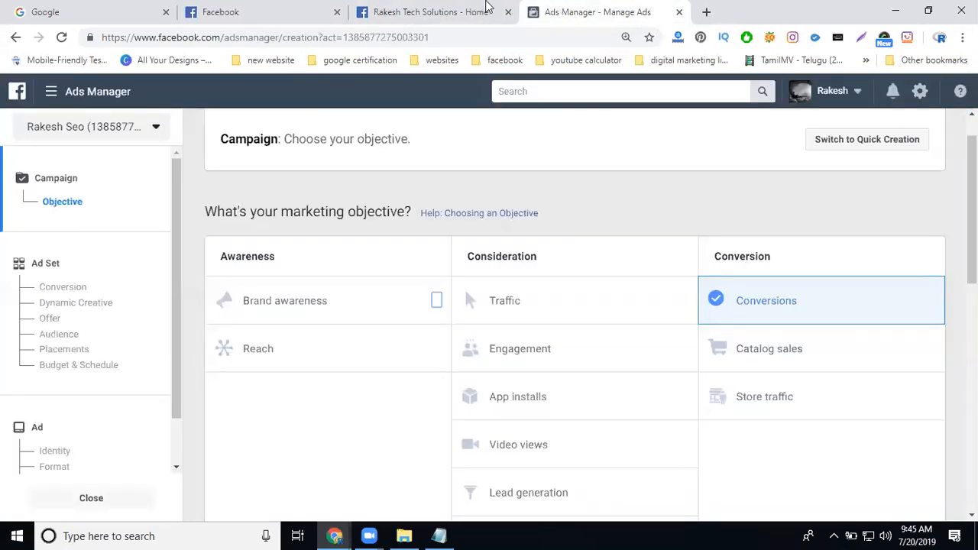
click(410, 13)
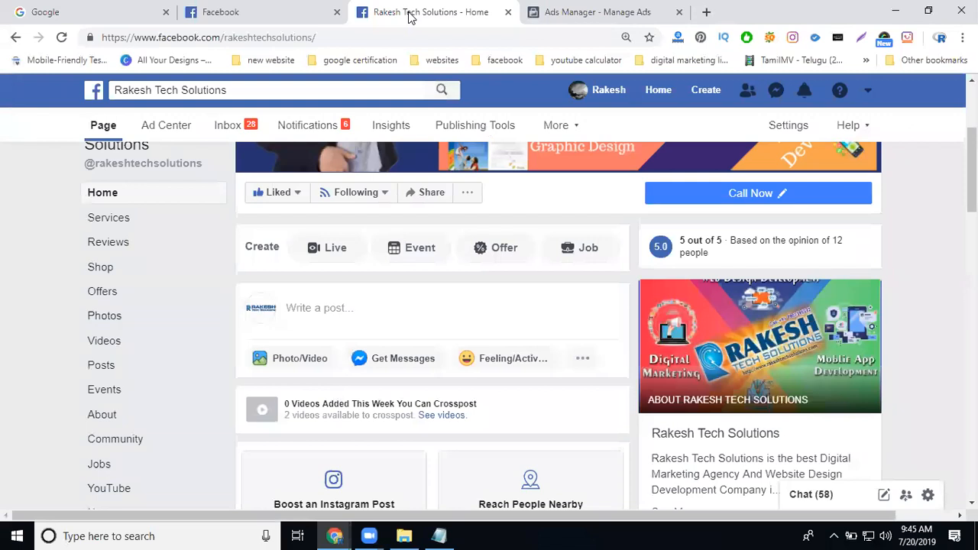
click(579, 7)
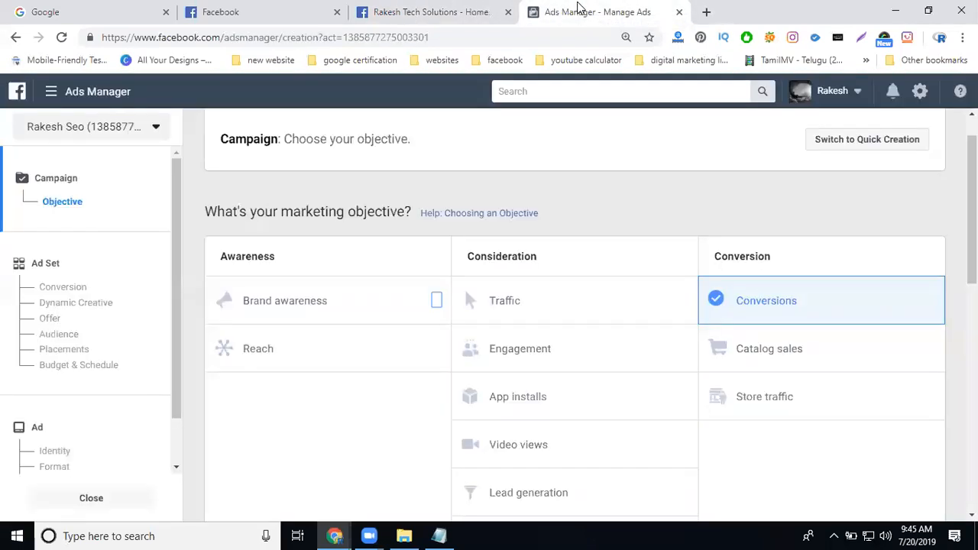